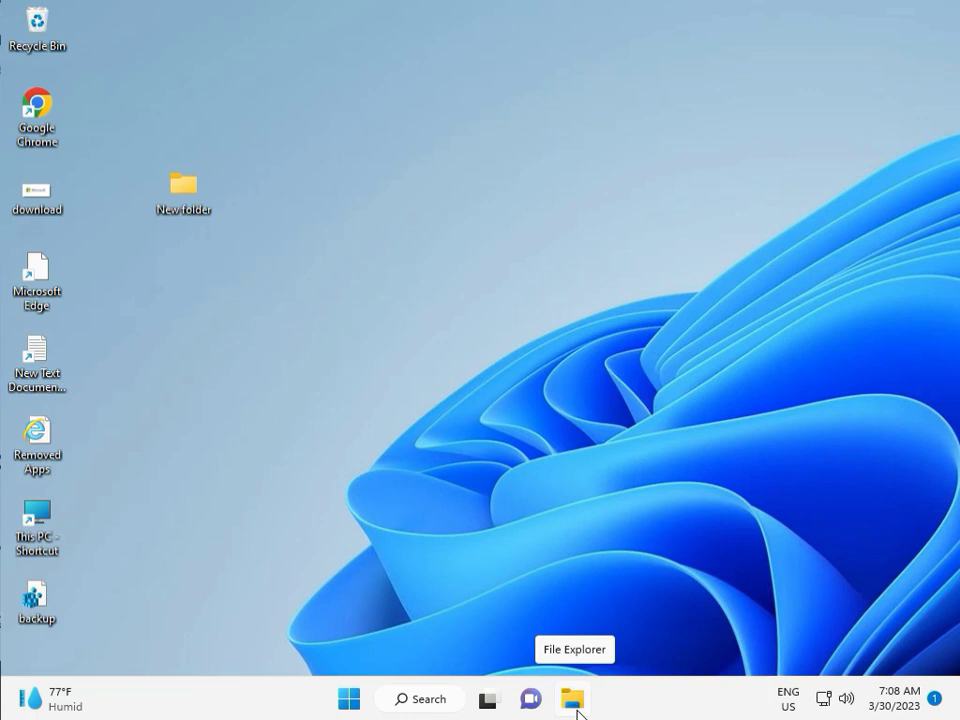
Step: Open Settings from Start and go to System › Troubleshoot › Other troubleshooters
{"action": "left_click", "coordinate": [349, 698]}
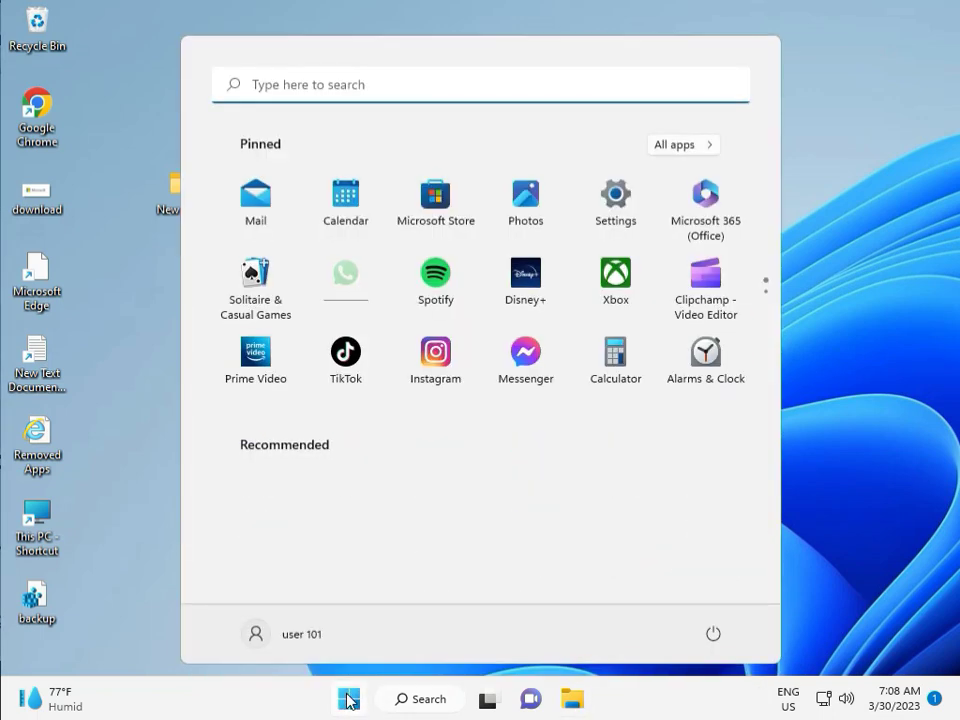
{"action": "left_click", "coordinate": [618, 198]}
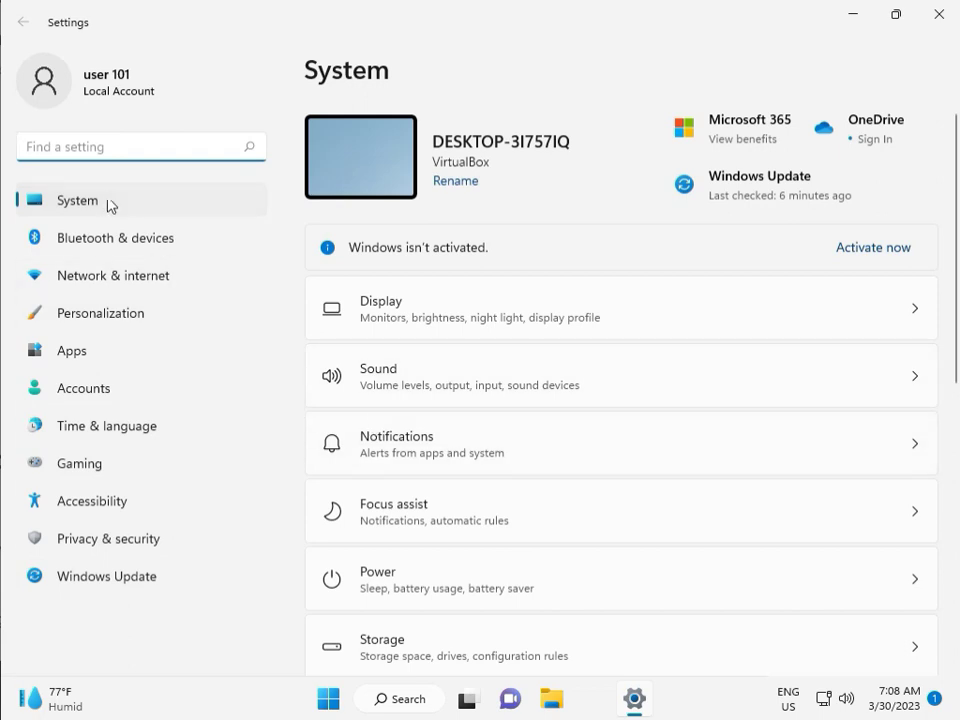
{"action": "scroll", "coordinate": [476, 508], "scroll_direction": "down", "scroll_amount": 3}
{"action": "scroll", "coordinate": [480, 540], "scroll_direction": "down", "scroll_amount": 1}
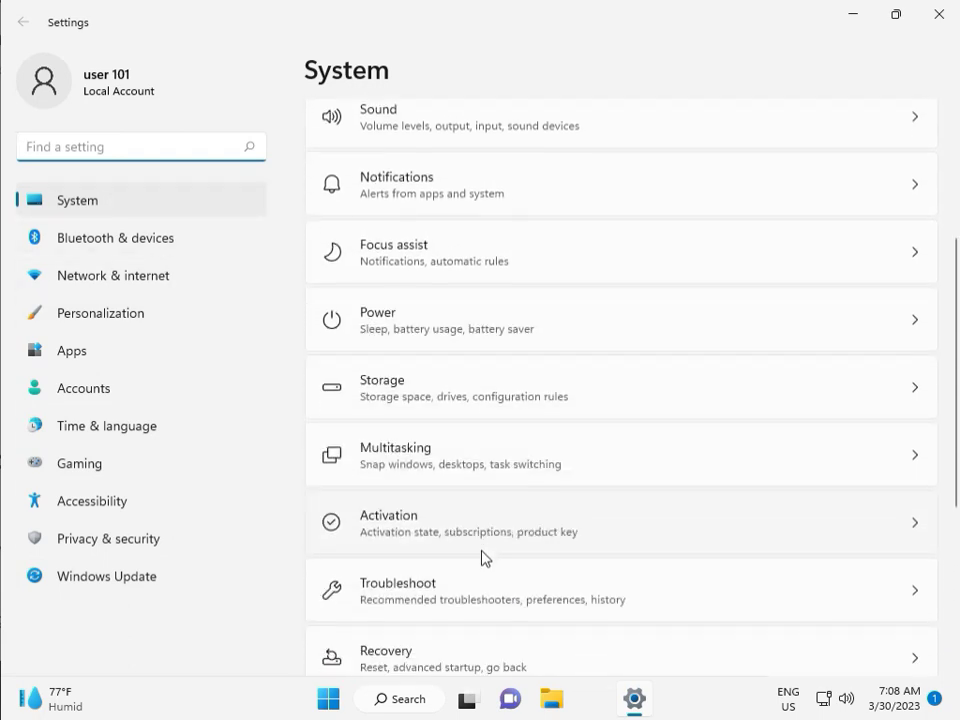
{"action": "left_click", "coordinate": [489, 600]}
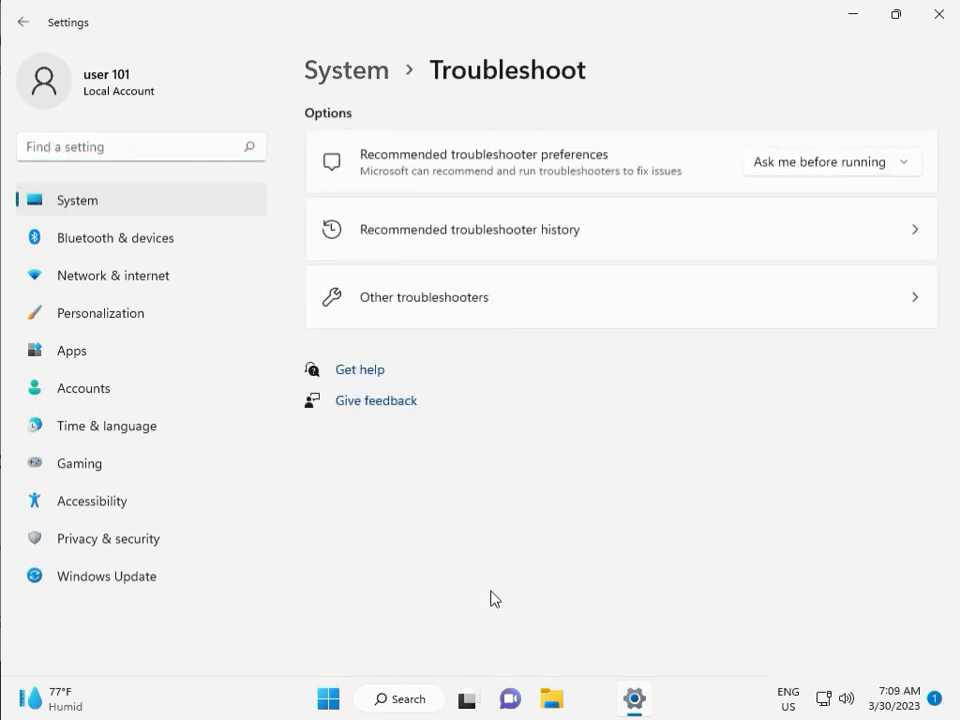
{"action": "left_click", "coordinate": [418, 308]}
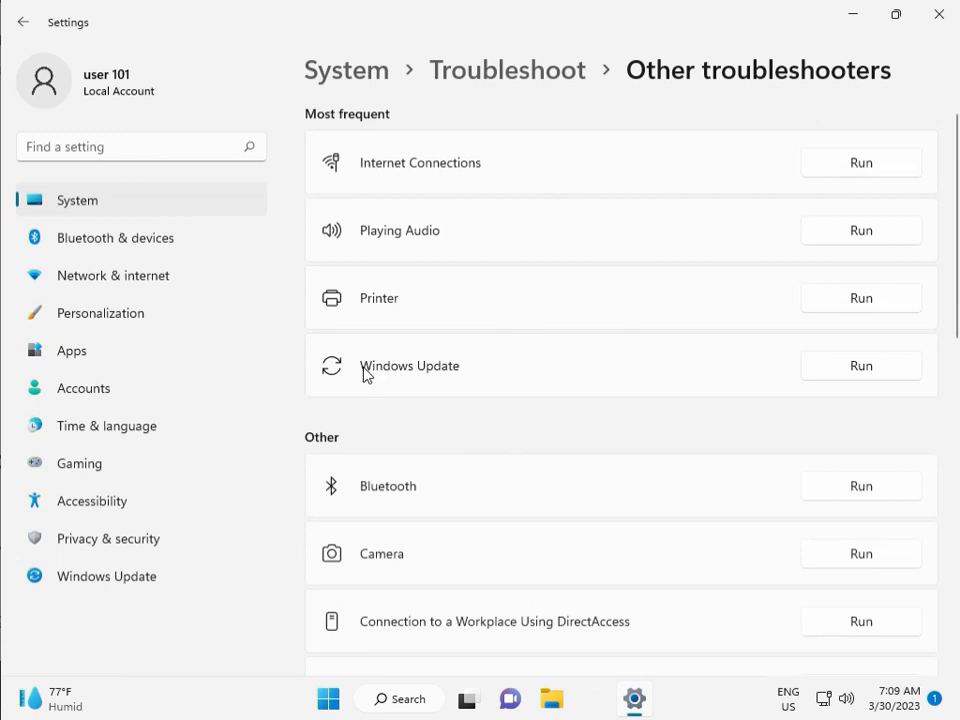
Step: Run the Windows Update troubleshooter, close it once it finishes, and close Settings
{"action": "left_click", "coordinate": [857, 368]}
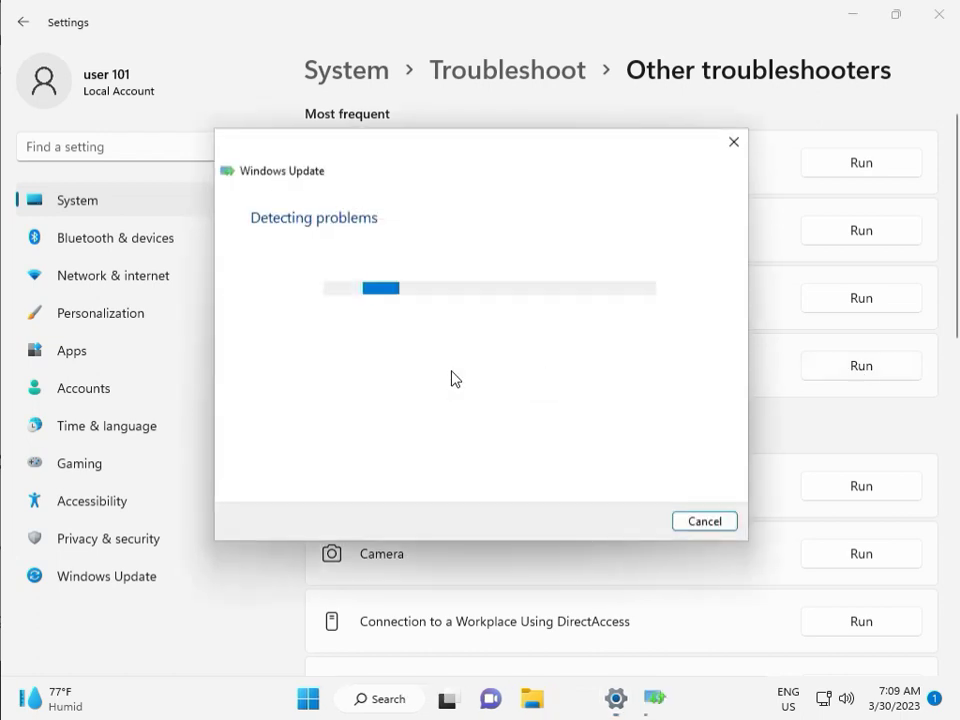
{"action": "left_click_drag", "start_coordinate": [452, 157], "coordinate": [325, 114]}
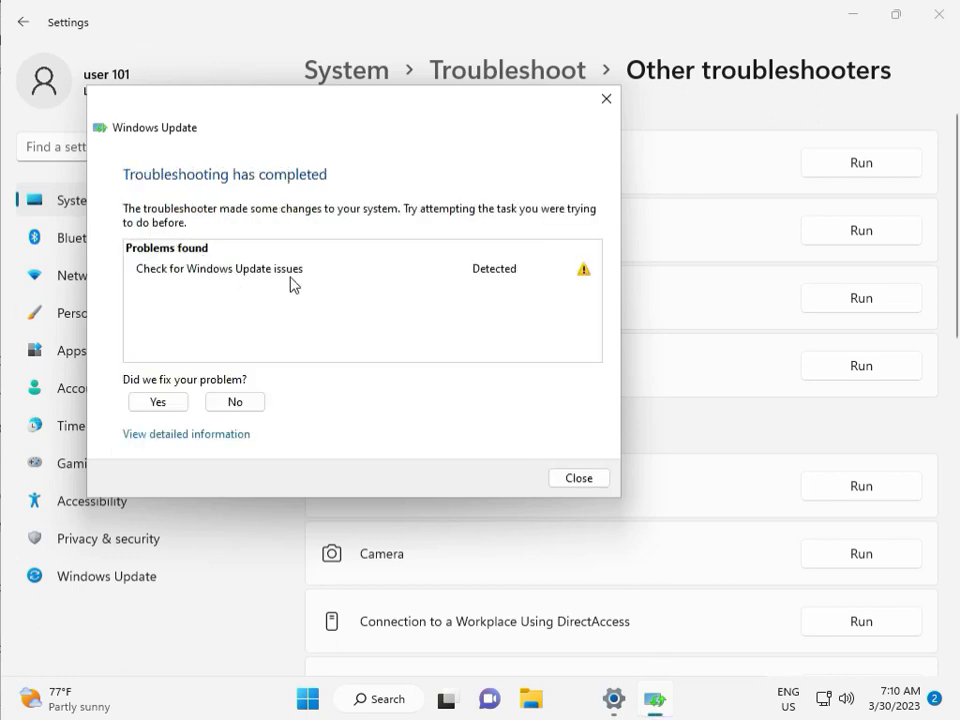
{"action": "left_click", "coordinate": [579, 480]}
{"action": "left_click", "coordinate": [938, 16]}
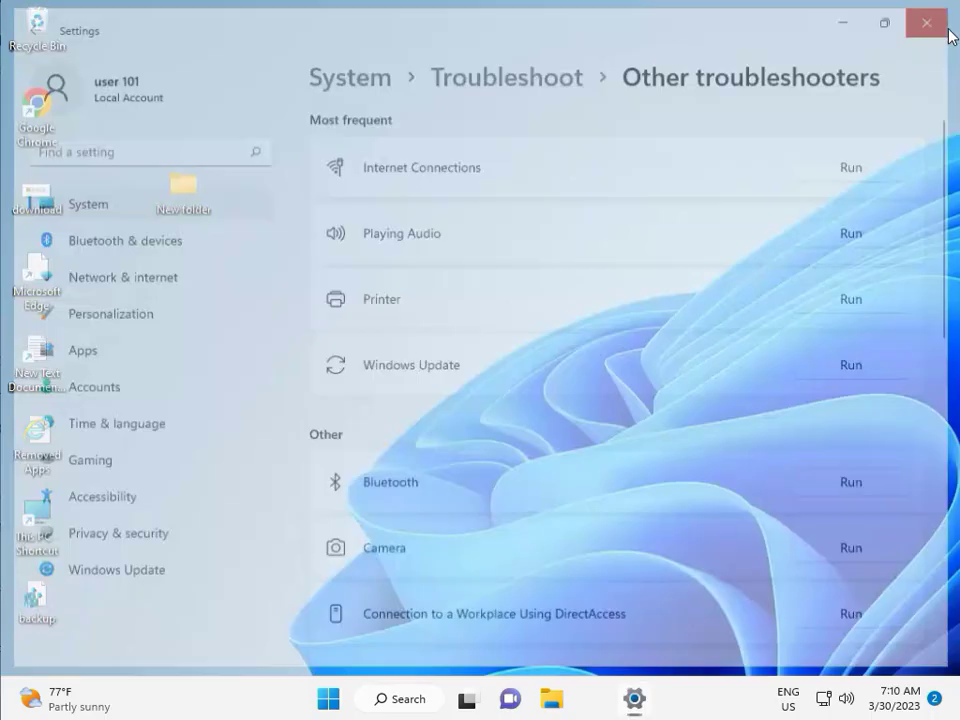
Step: Open File Explorer and browse to This PC › Local Disk (C:) › Windows
{"action": "left_click", "coordinate": [572, 702]}
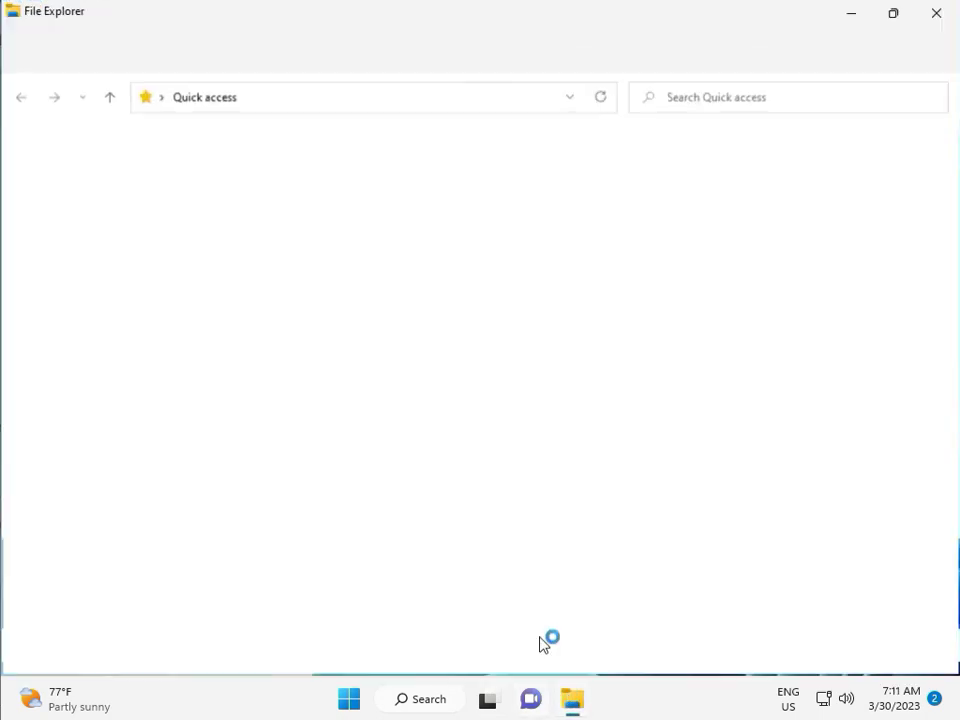
{"action": "left_click", "coordinate": [100, 347]}
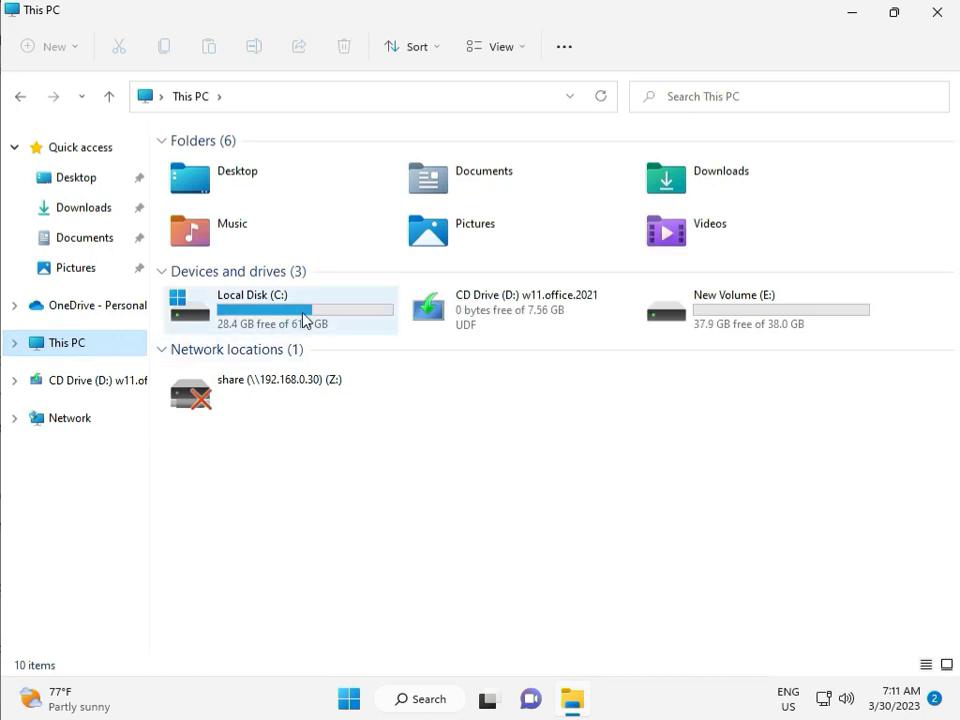
{"action": "double_click", "coordinate": [304, 321]}
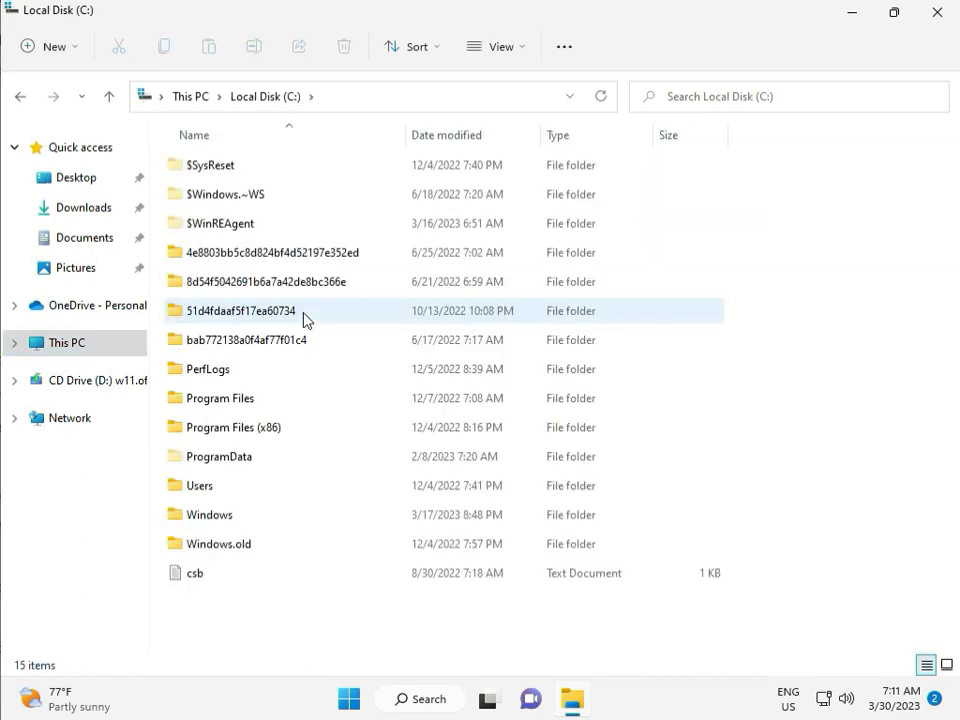
{"action": "left_click", "coordinate": [250, 518]}
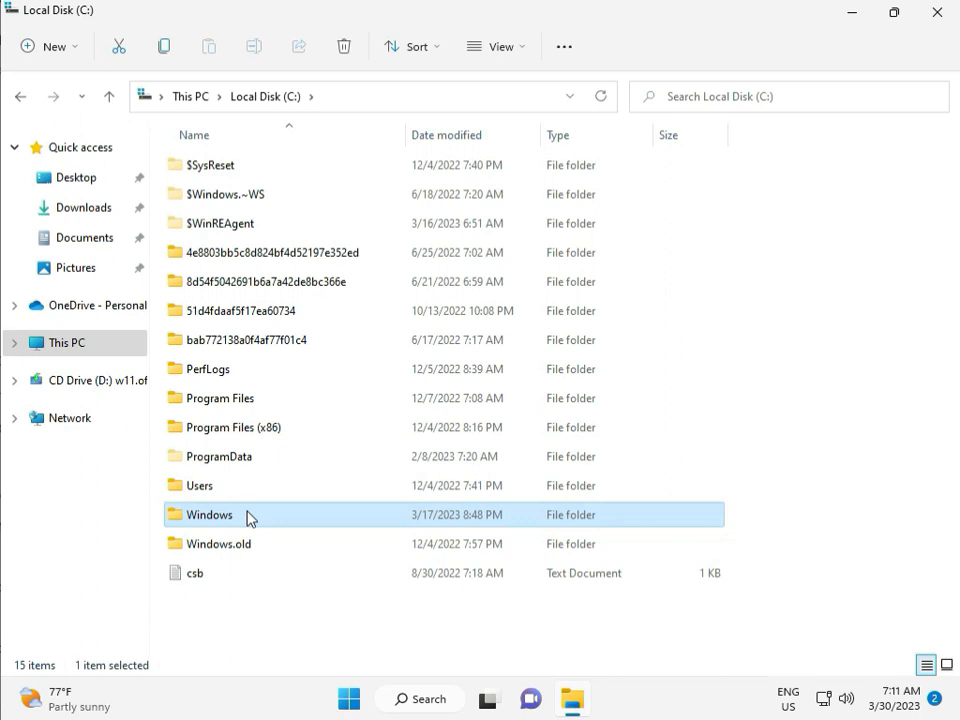
{"action": "double_click", "coordinate": [250, 516]}
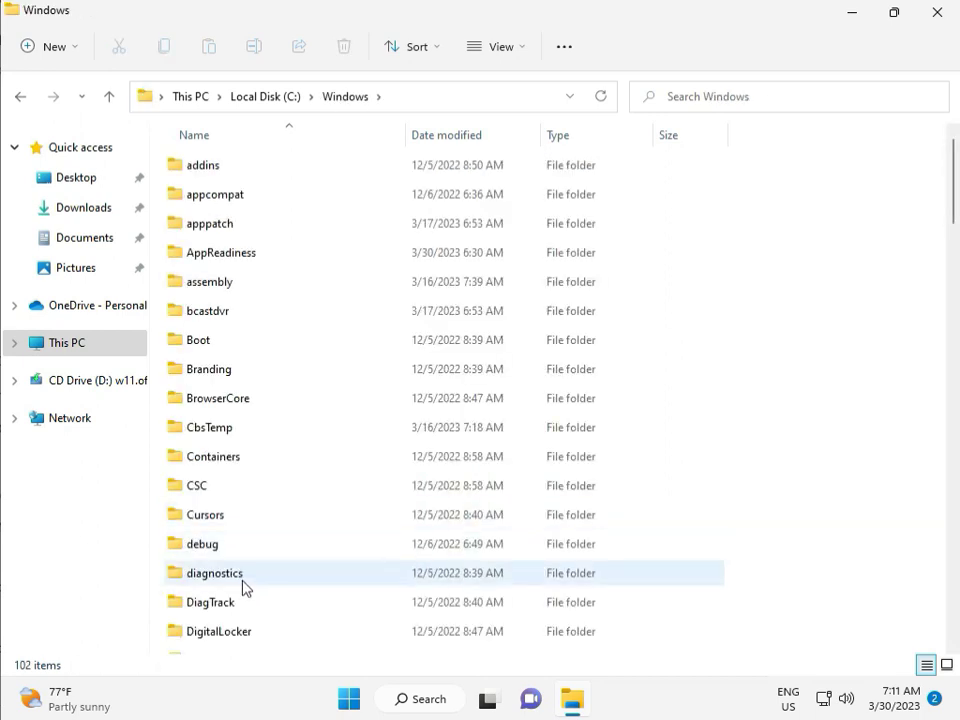
Step: Scroll down to the SoftwareDistribution folder and open it
{"action": "scroll", "coordinate": [315, 590], "scroll_direction": "down", "scroll_amount": 4}
{"action": "scroll", "coordinate": [340, 572], "scroll_direction": "down", "scroll_amount": 4}
{"action": "scroll", "coordinate": [348, 572], "scroll_direction": "down", "scroll_amount": 3}
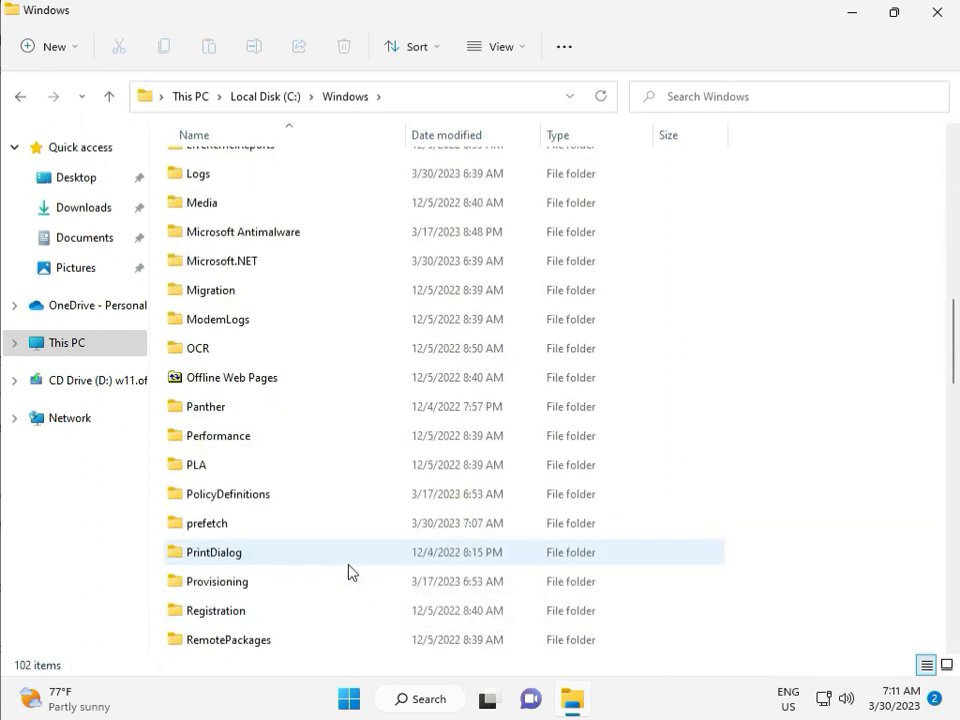
{"action": "scroll", "coordinate": [348, 572], "scroll_direction": "down", "scroll_amount": 4}
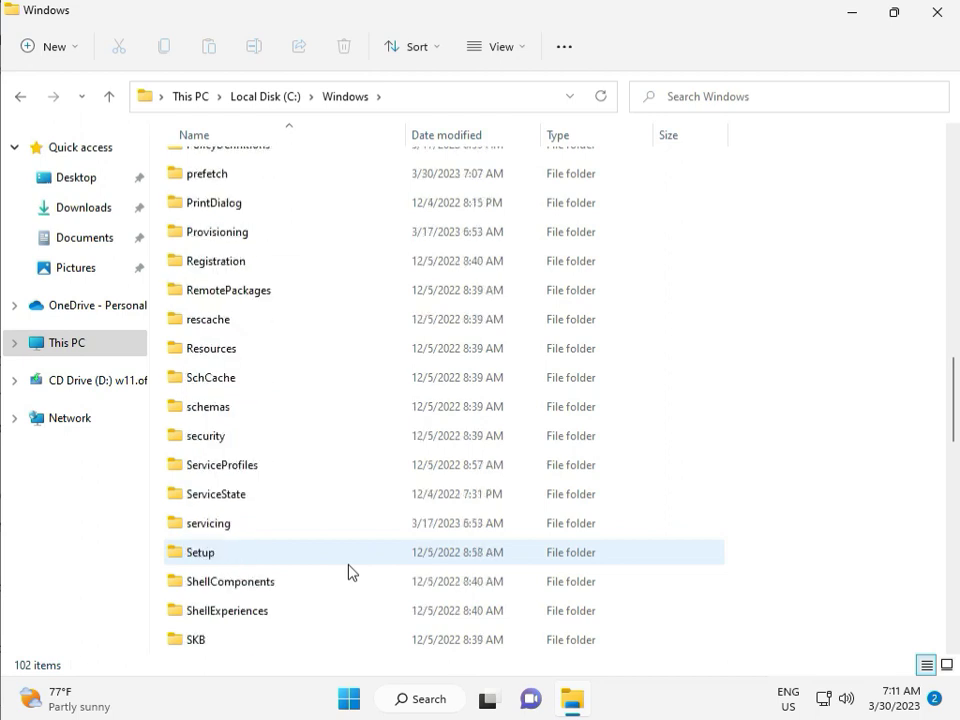
{"action": "scroll", "coordinate": [345, 568], "scroll_direction": "down", "scroll_amount": 1}
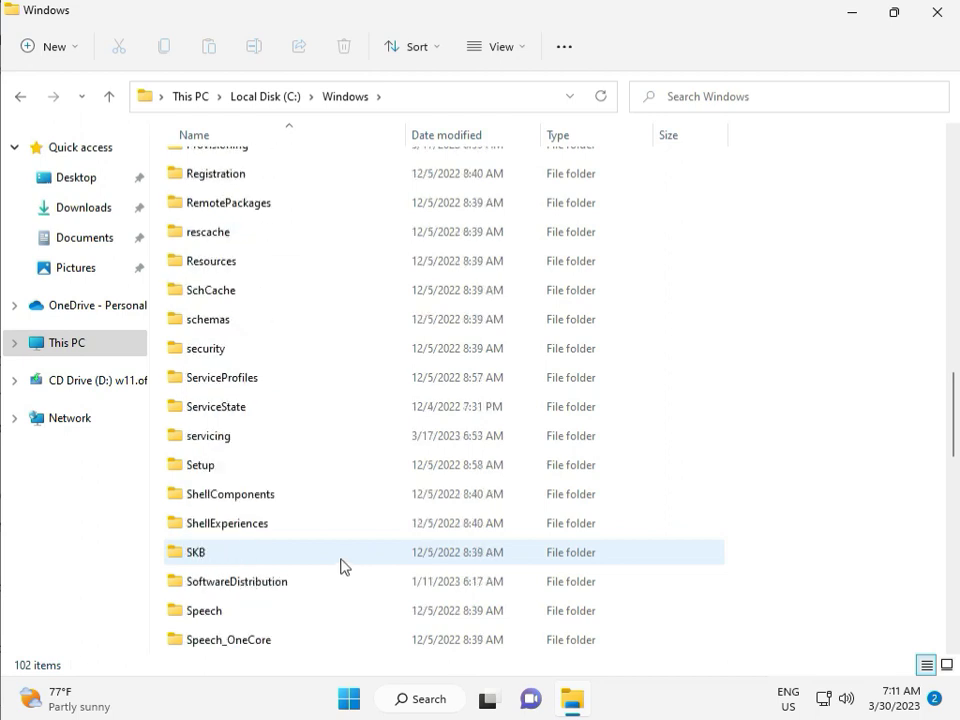
{"action": "scroll", "coordinate": [341, 566], "scroll_direction": "down", "scroll_amount": 1}
{"action": "left_click", "coordinate": [260, 498]}
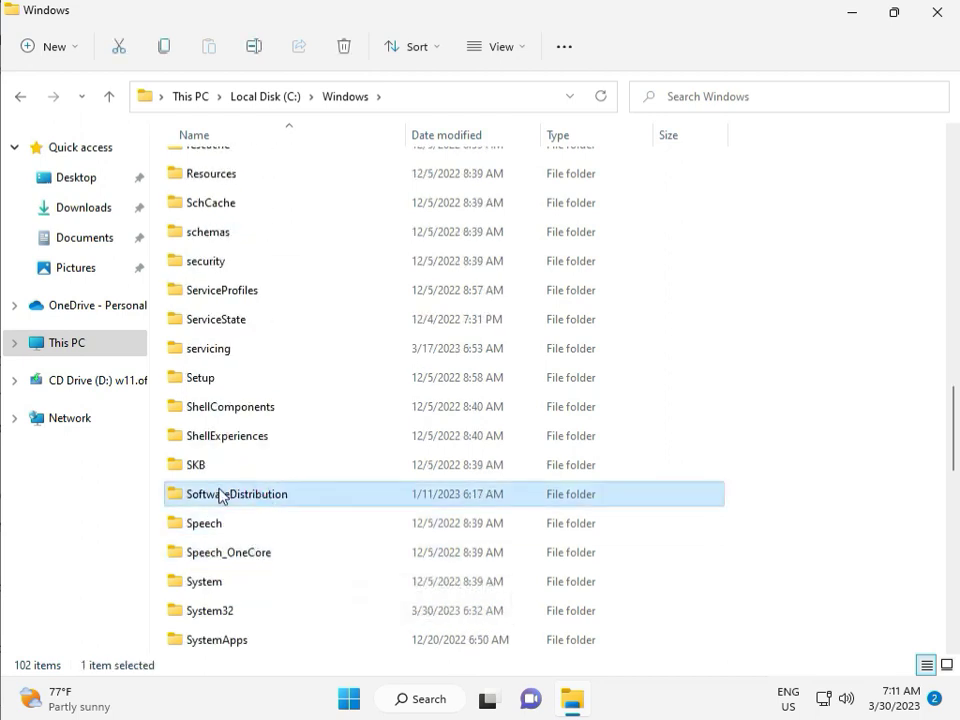
{"action": "double_click", "coordinate": [248, 497]}
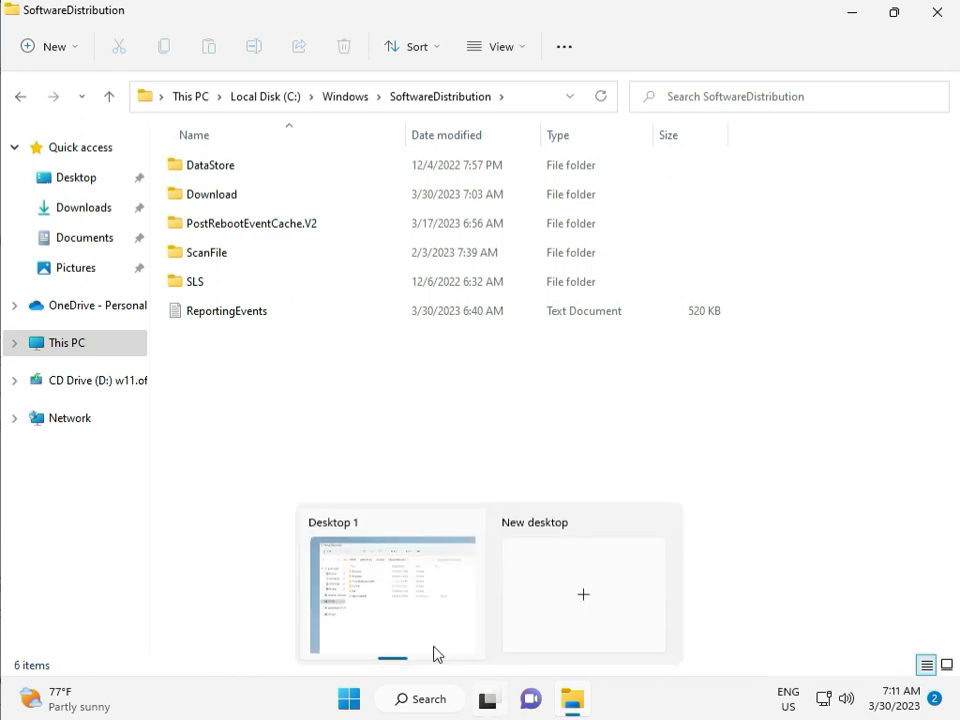
Step: Delete all twelve items in the Download folder with admin permission, then close File Explorer
{"action": "double_click", "coordinate": [242, 199]}
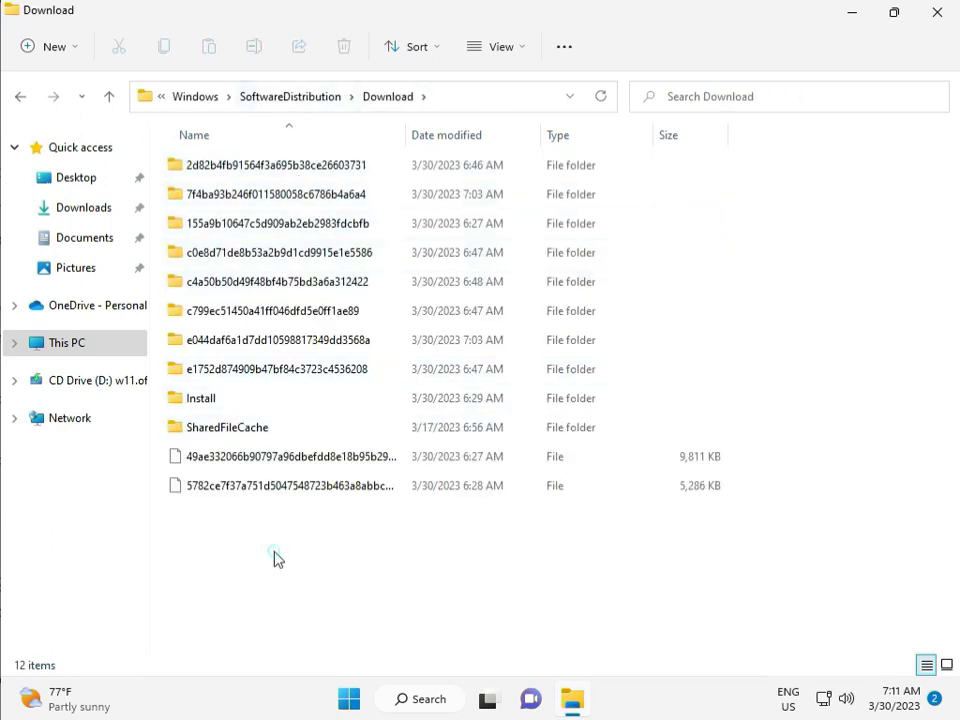
{"action": "left_click_drag", "start_coordinate": [275, 551], "coordinate": [285, 175]}
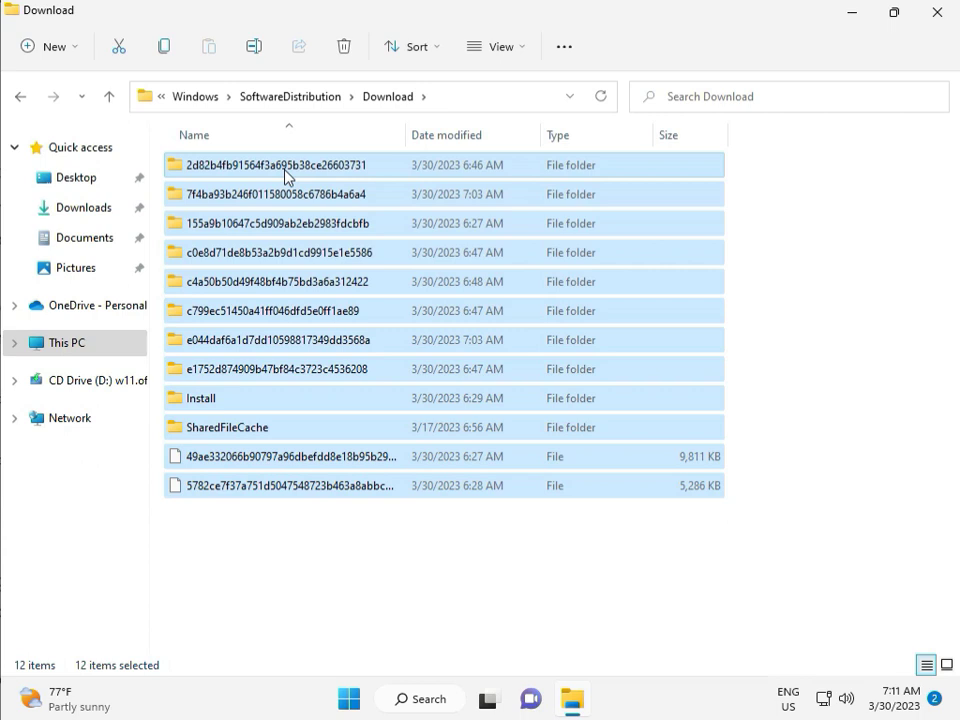
{"action": "key", "text": "Delete"}
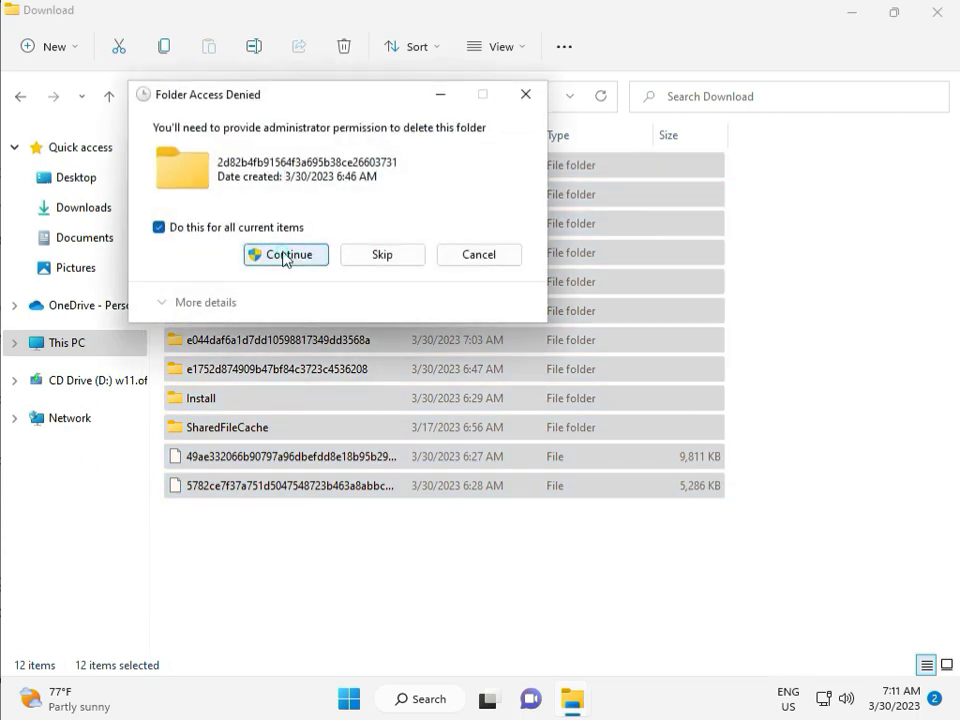
{"action": "left_click", "coordinate": [285, 255]}
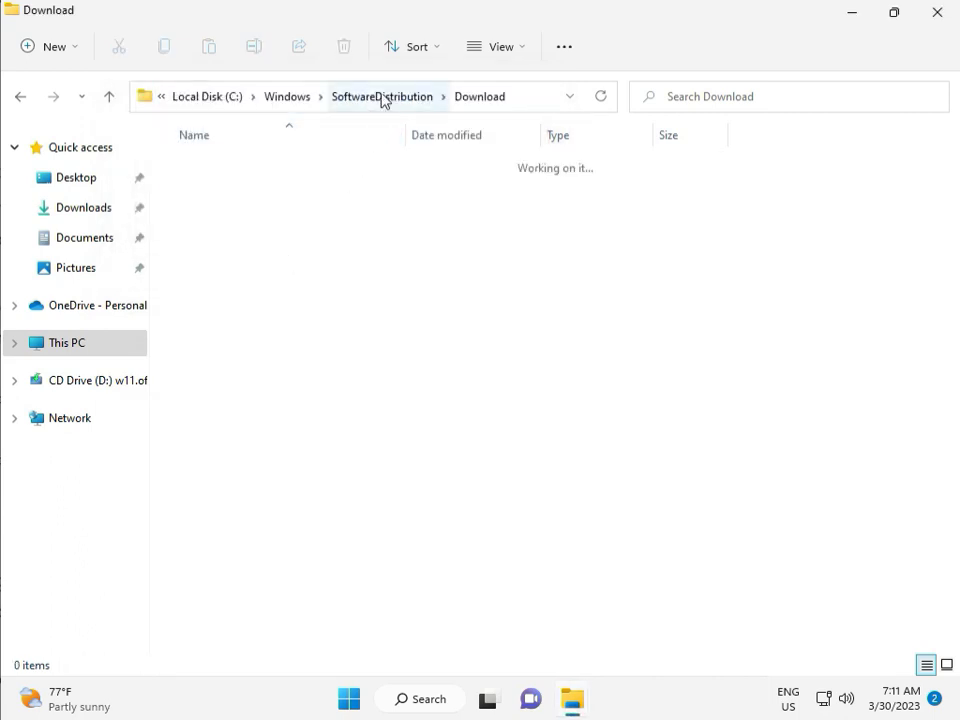
{"action": "left_click", "coordinate": [381, 95]}
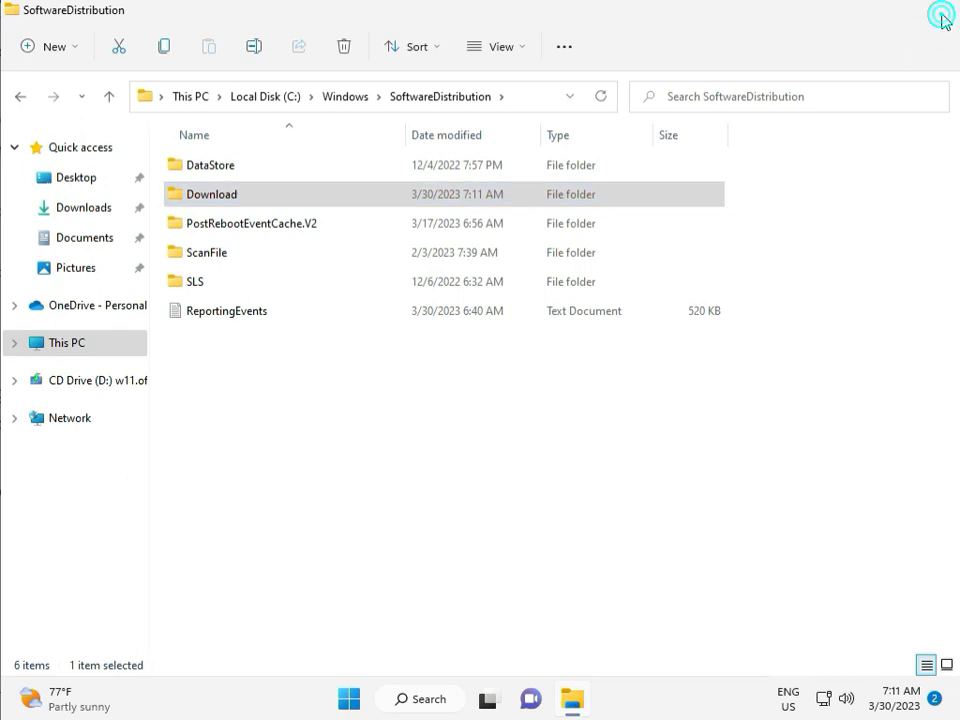
{"action": "left_click", "coordinate": [937, 12]}
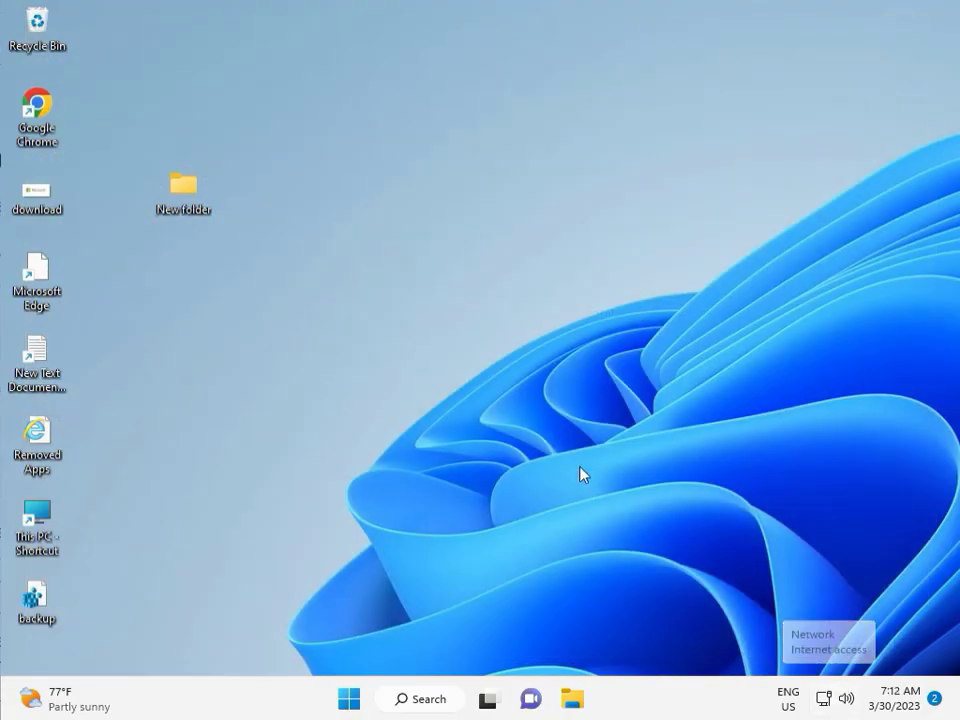
Step: Launch services.msc from the Win+R Run dialog
{"action": "left_click", "coordinate": [552, 402]}
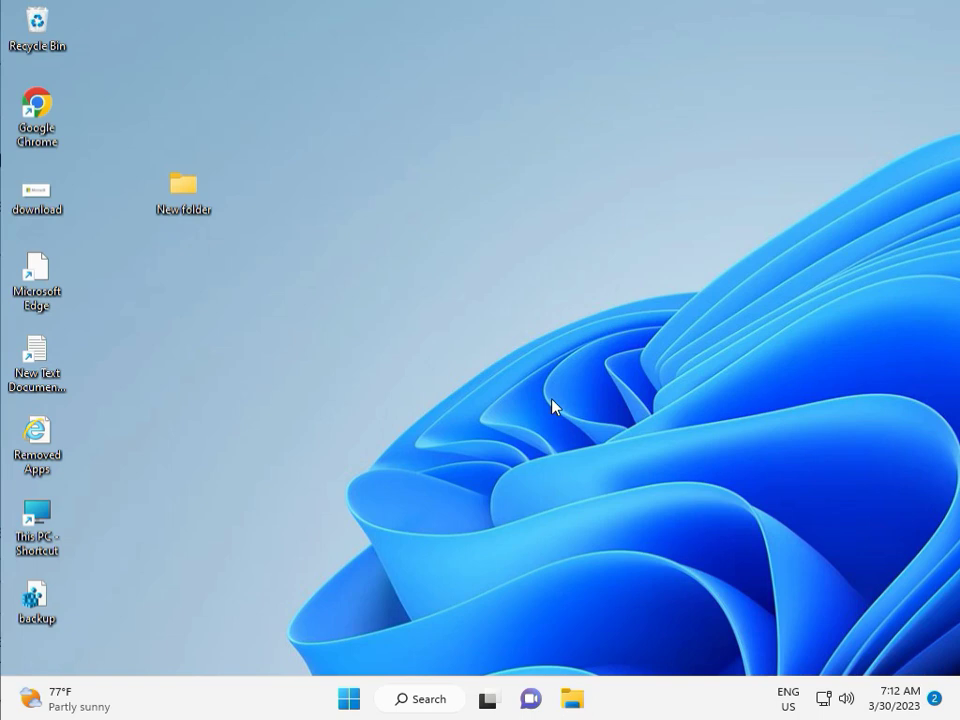
{"action": "key", "text": "super+r"}
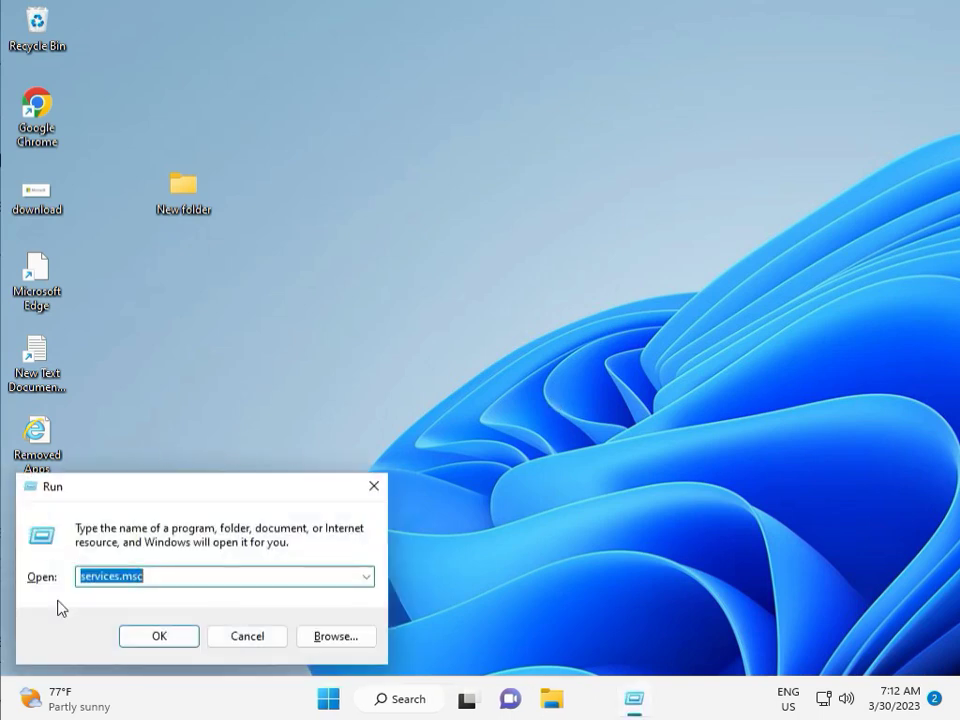
{"action": "left_click", "coordinate": [159, 635]}
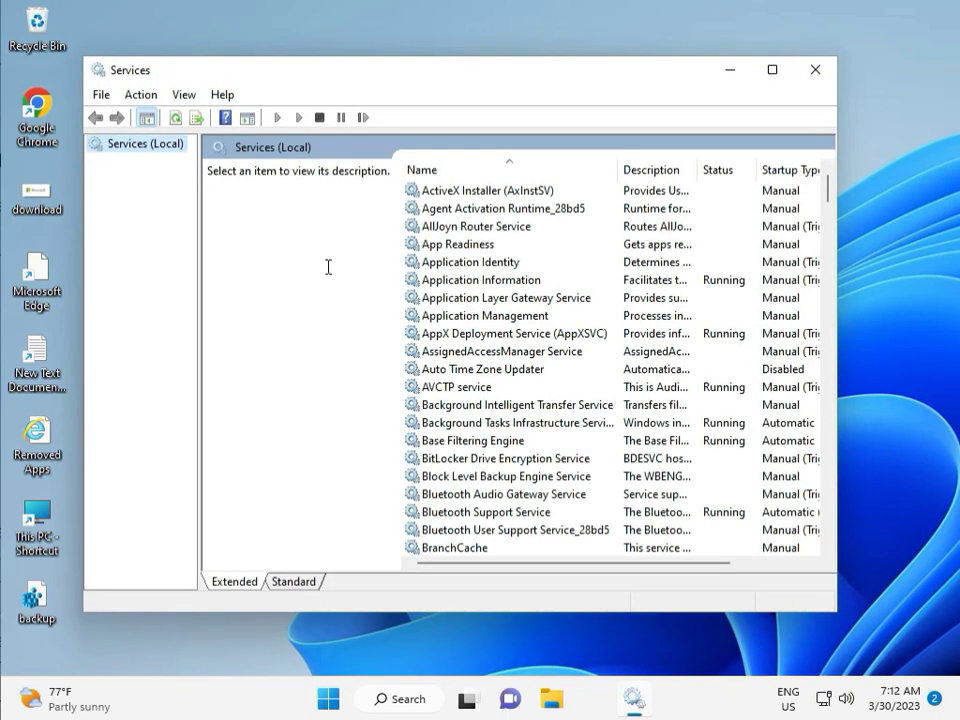
Step: Find the Windows Update service in the list and restart it
{"action": "left_click", "coordinate": [531, 298]}
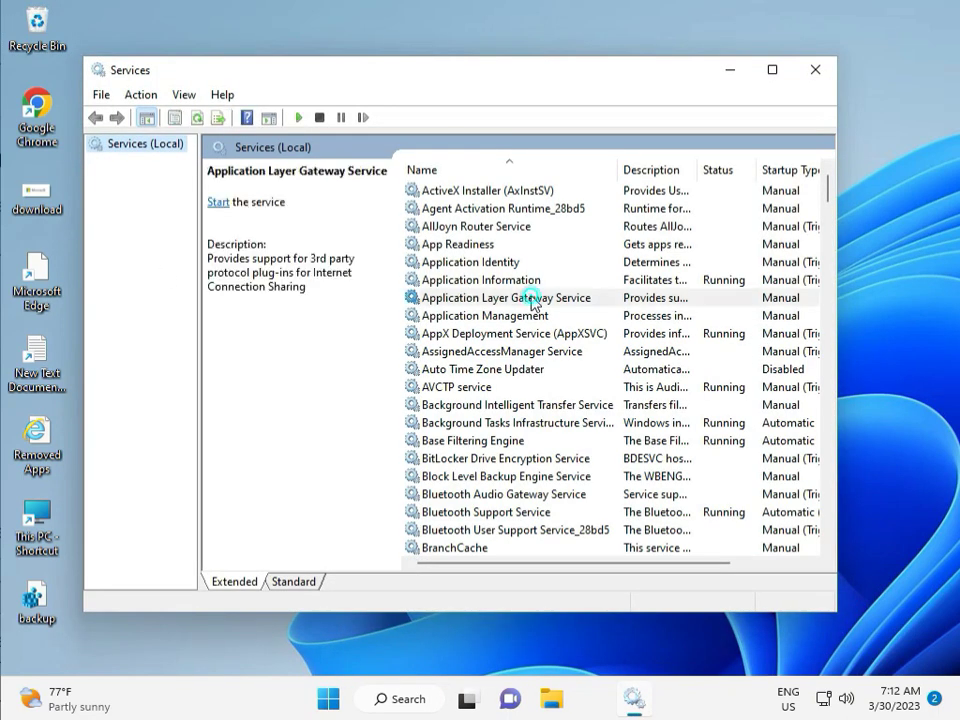
{"action": "key", "text": "w"}
{"action": "scroll", "coordinate": [495, 413], "scroll_direction": "down", "scroll_amount": 3}
{"action": "scroll", "coordinate": [495, 413], "scroll_direction": "down", "scroll_amount": 2}
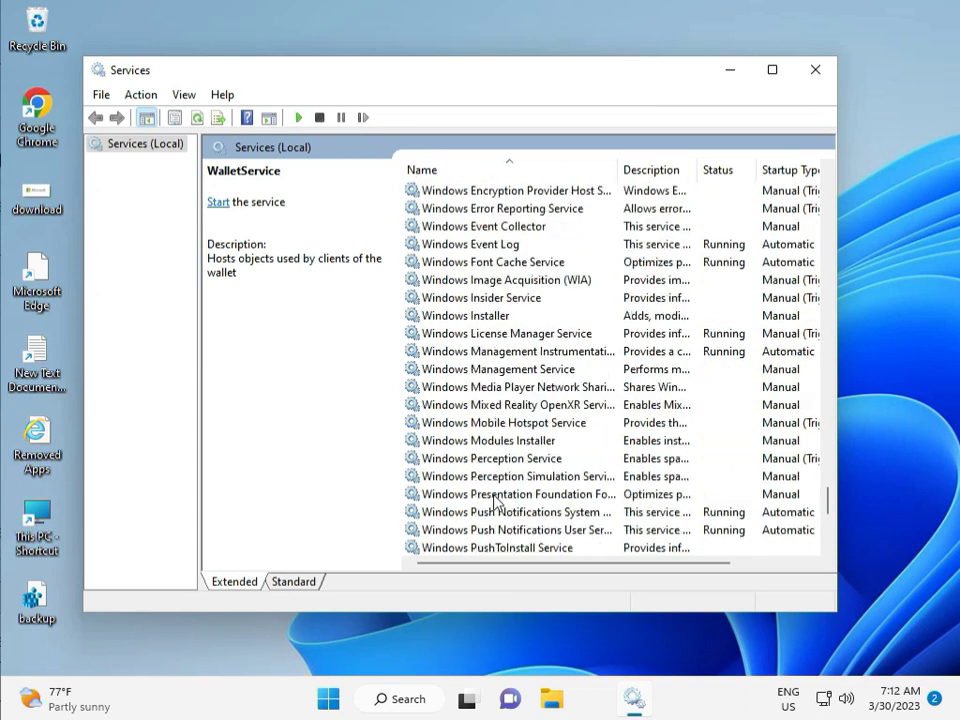
{"action": "scroll", "coordinate": [495, 413], "scroll_direction": "down", "scroll_amount": 5}
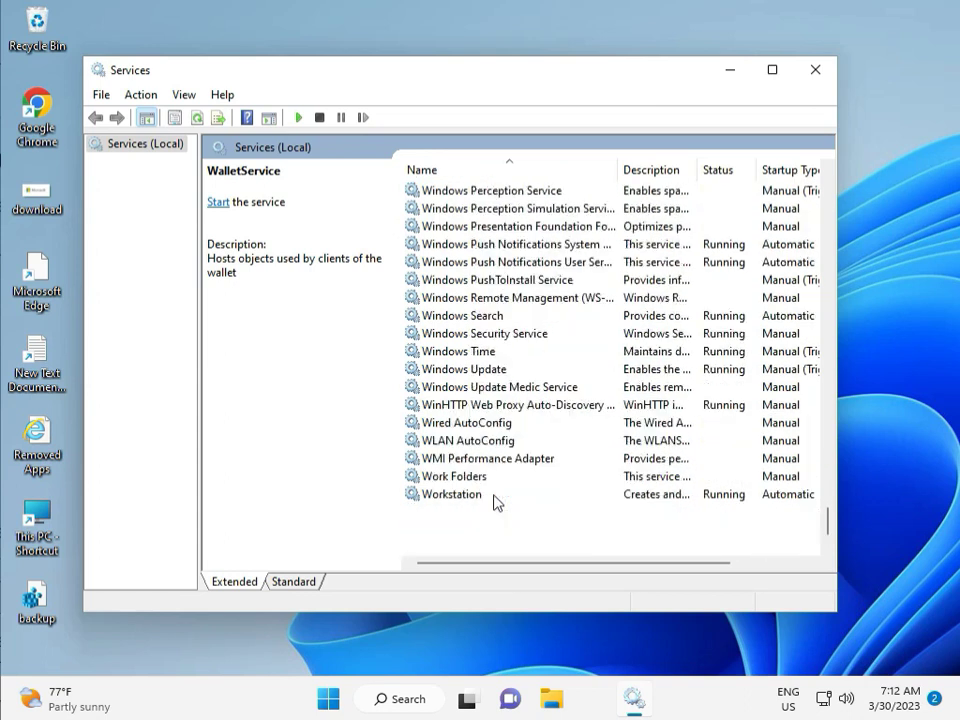
{"action": "left_click", "coordinate": [496, 368]}
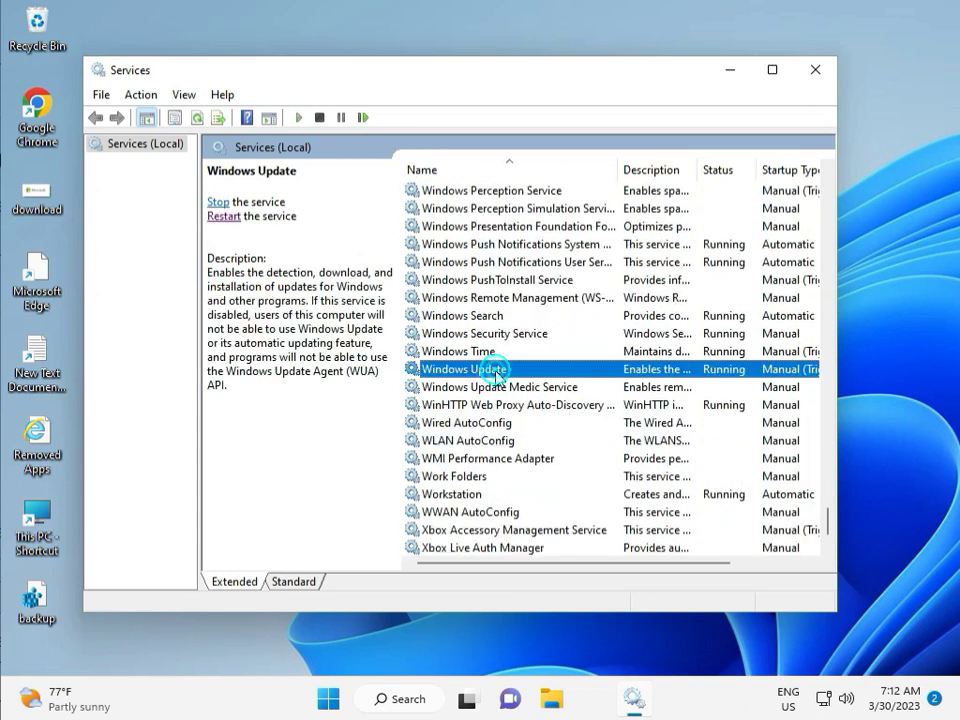
{"action": "left_click", "coordinate": [217, 201]}
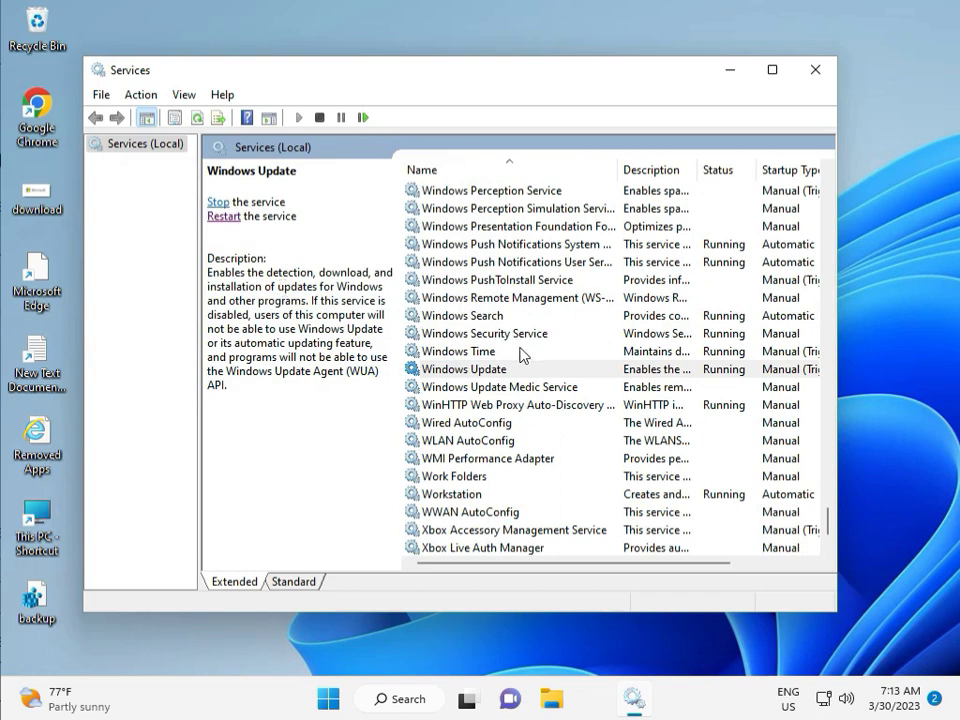
Step: Set Windows Update's startup type to Automatic, apply it, and close the Services console
{"action": "double_click", "coordinate": [488, 370]}
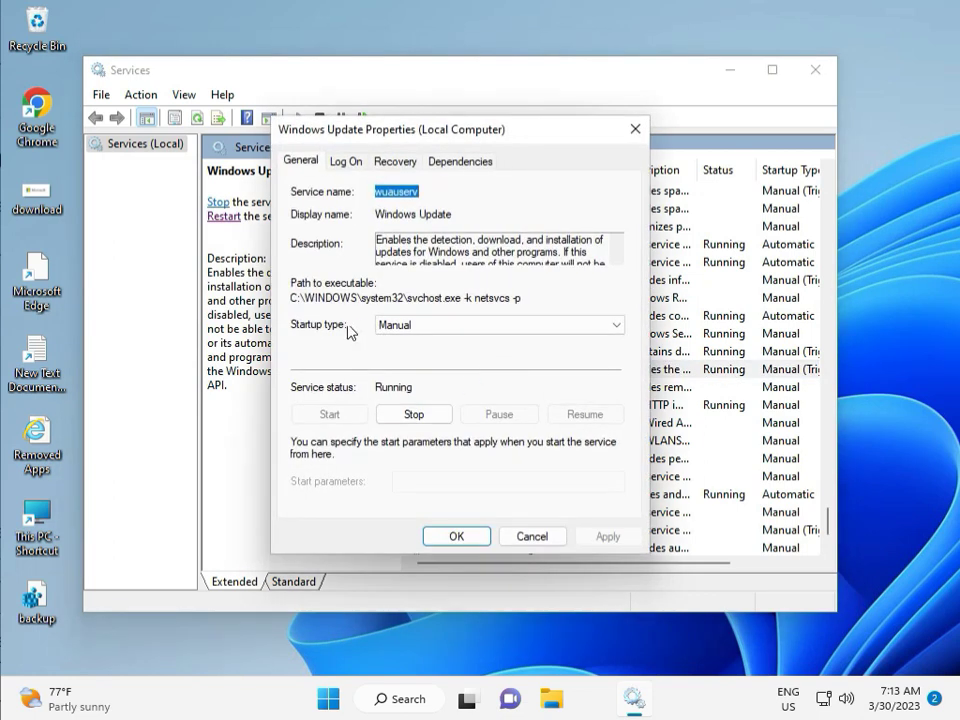
{"action": "left_click", "coordinate": [408, 325]}
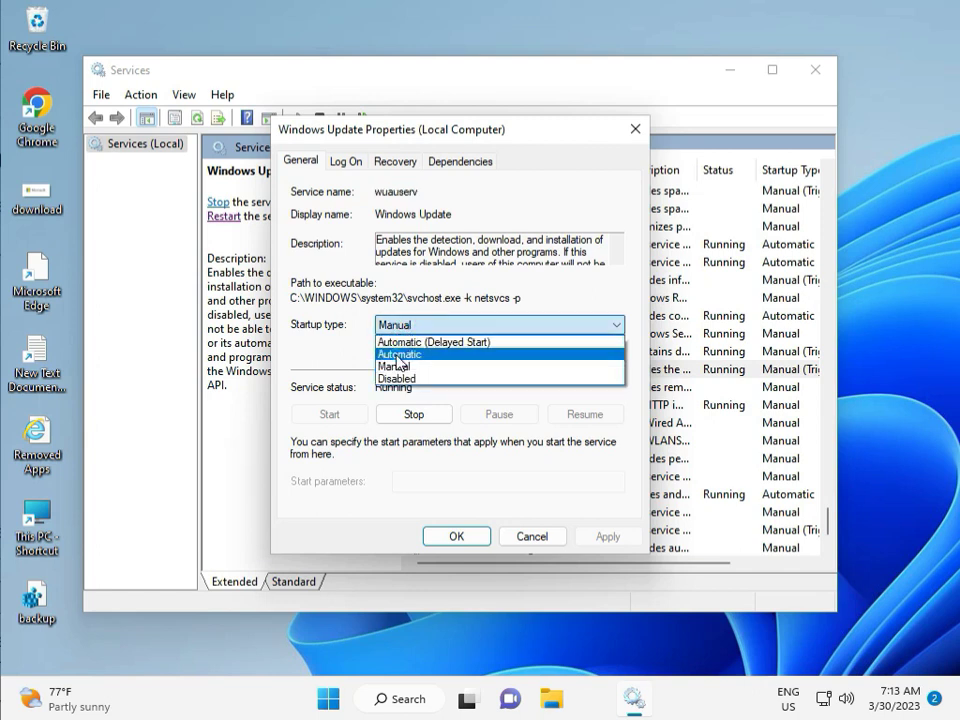
{"action": "left_click", "coordinate": [398, 355]}
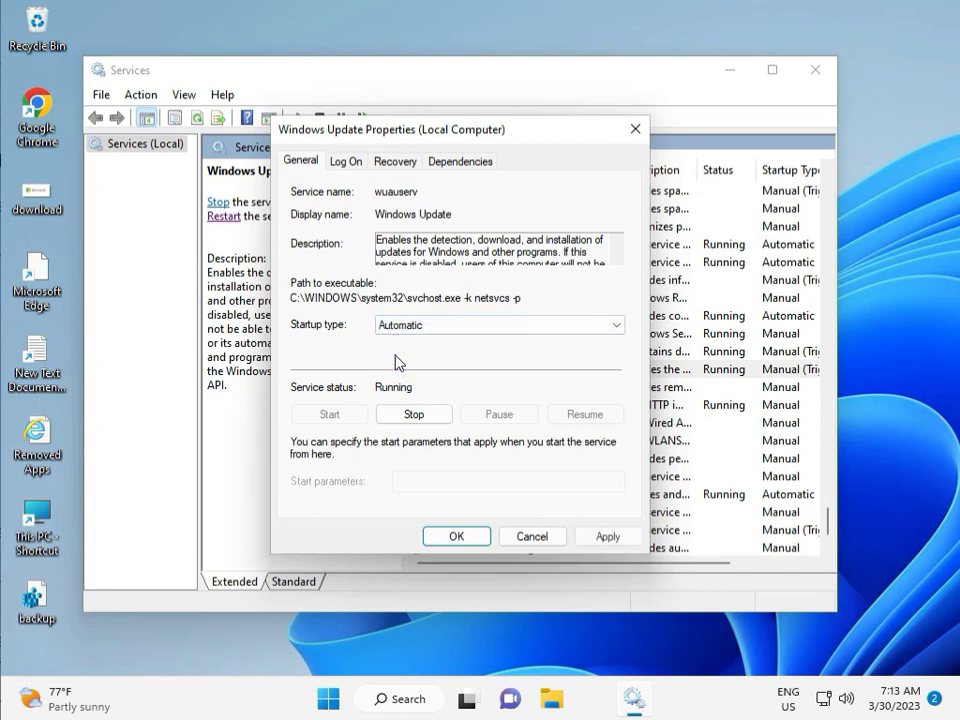
{"action": "left_click", "coordinate": [610, 537]}
{"action": "left_click", "coordinate": [455, 537]}
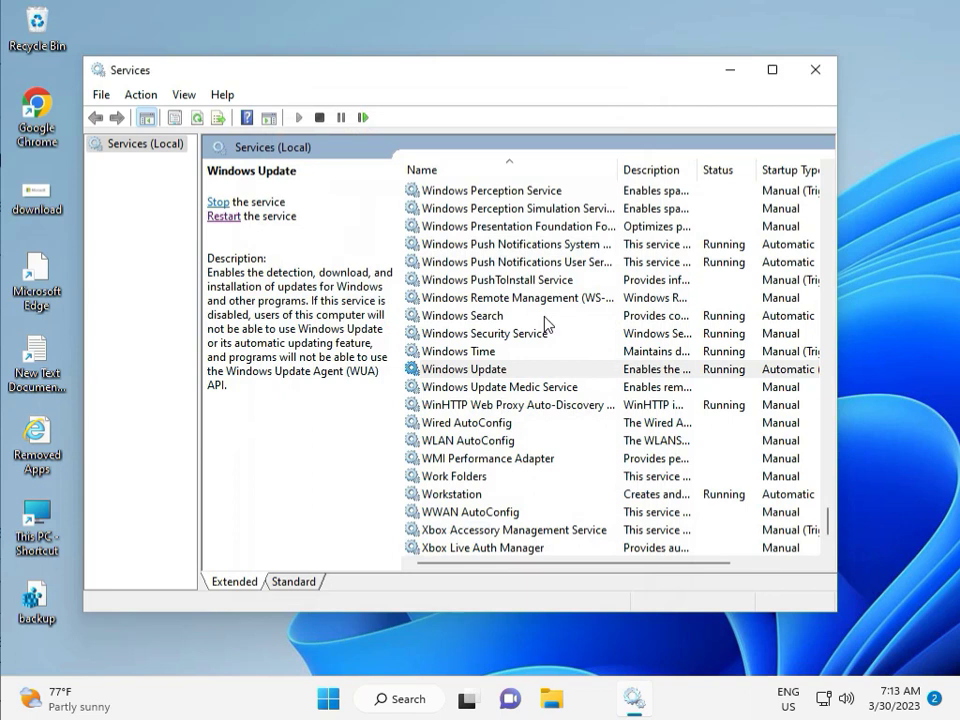
{"action": "left_click", "coordinate": [816, 71]}
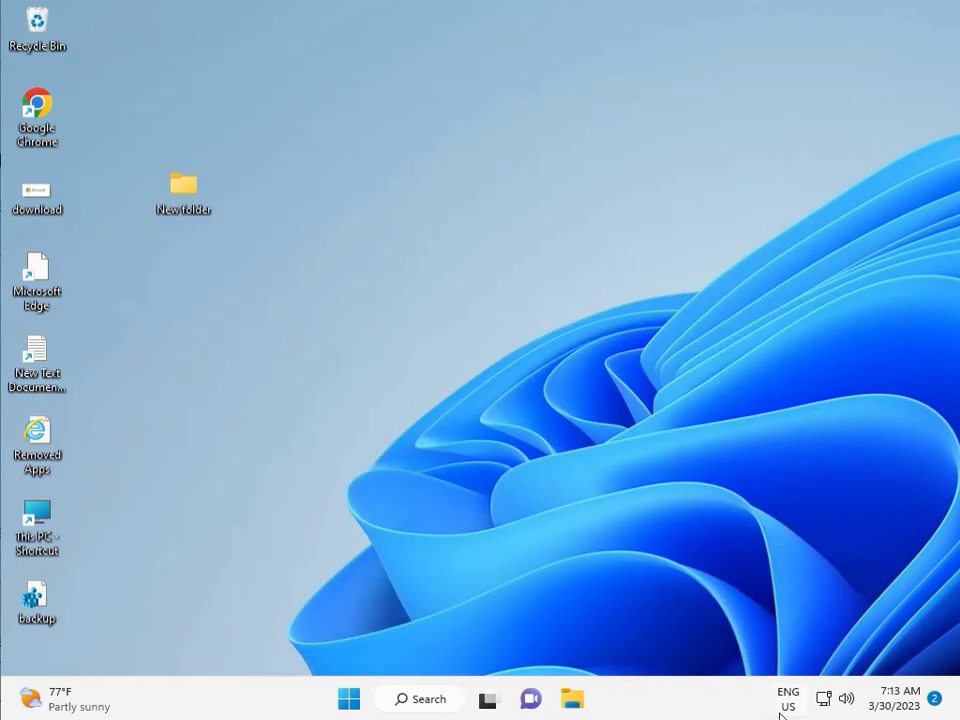
{"action": "left_click", "coordinate": [536, 506]}
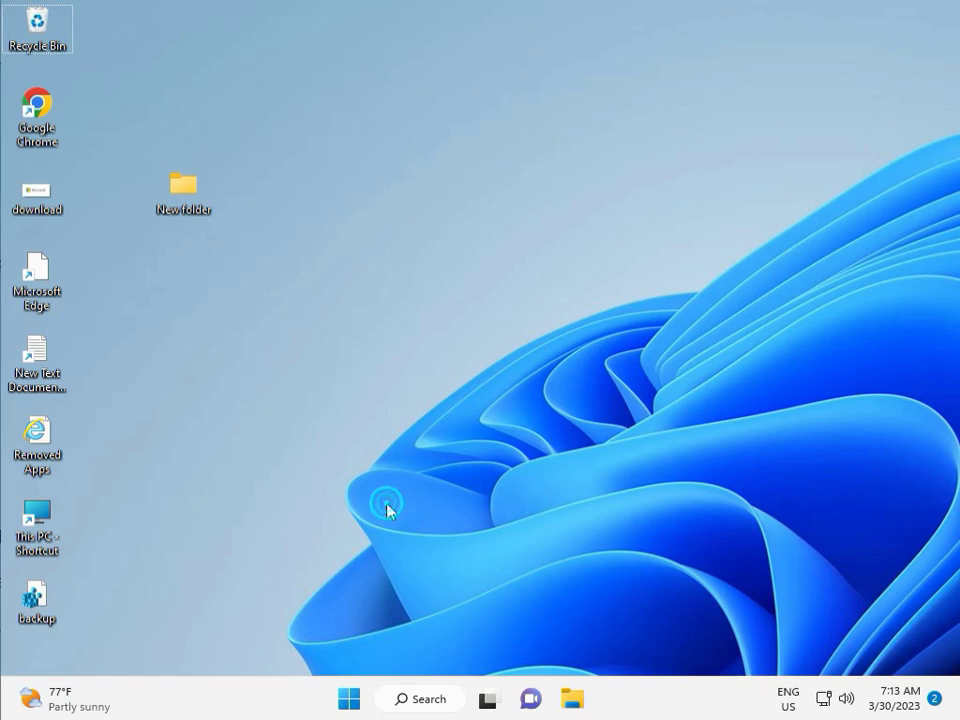
Step: Launch regedit from the Run box and collapse the Lsa key in the tree
{"action": "key", "text": "super+r"}
{"action": "type", "text": "r"}
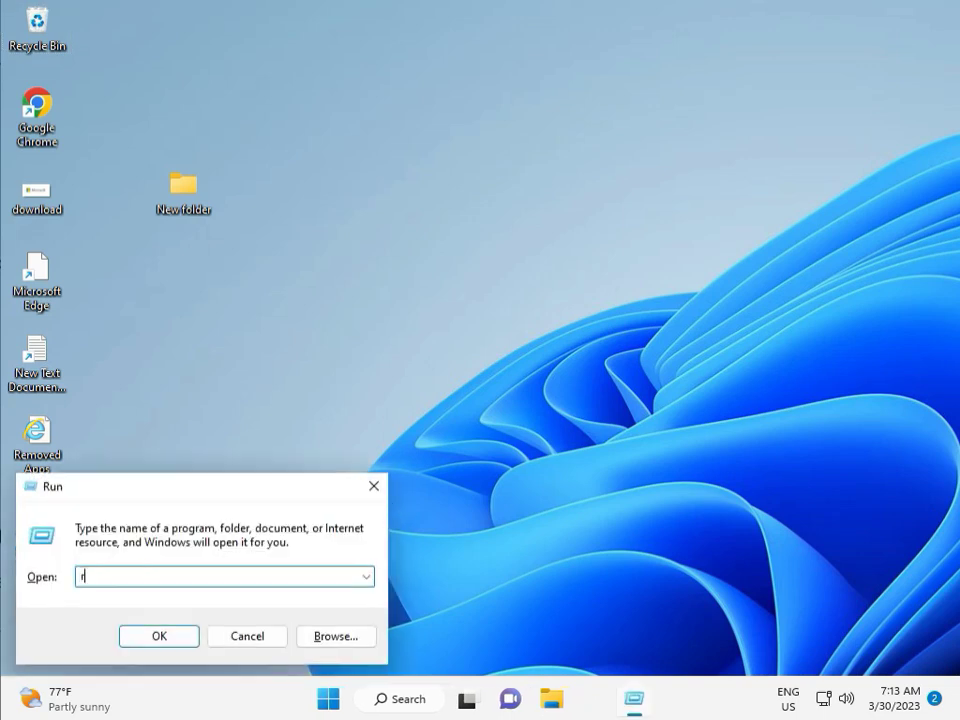
{"action": "type", "text": "e"}
{"action": "type", "text": "t"}
{"action": "key", "text": "Return"}
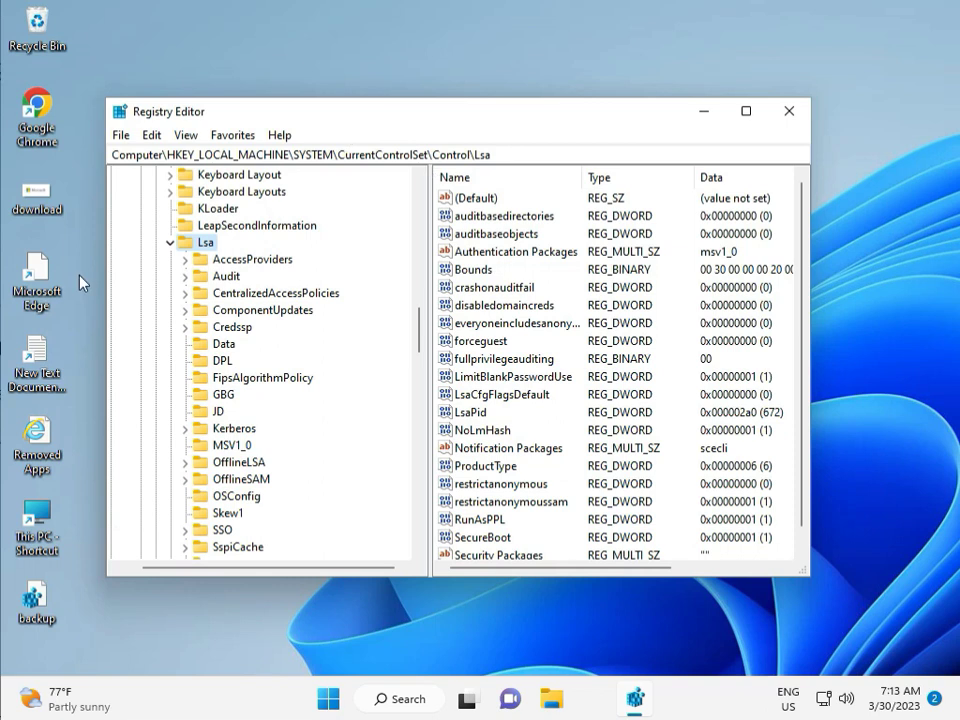
{"action": "left_click", "coordinate": [169, 242]}
{"action": "scroll", "coordinate": [170, 265], "scroll_direction": "up", "scroll_amount": 5}
{"action": "scroll", "coordinate": [172, 272], "scroll_direction": "up", "scroll_amount": 15}
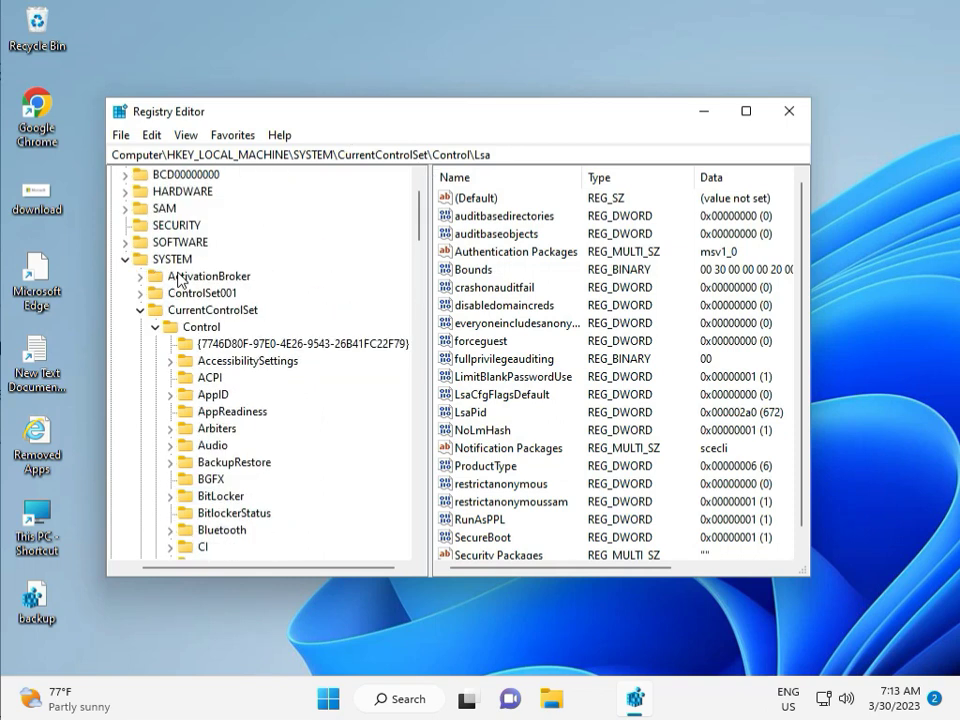
{"action": "scroll", "coordinate": [176, 280], "scroll_direction": "up", "scroll_amount": 2}
Step: Collapse SYSTEM, then expand HKEY_LOCAL_MACHINE › SOFTWARE › Policies › Microsoft › Windows
{"action": "left_click", "coordinate": [124, 326]}
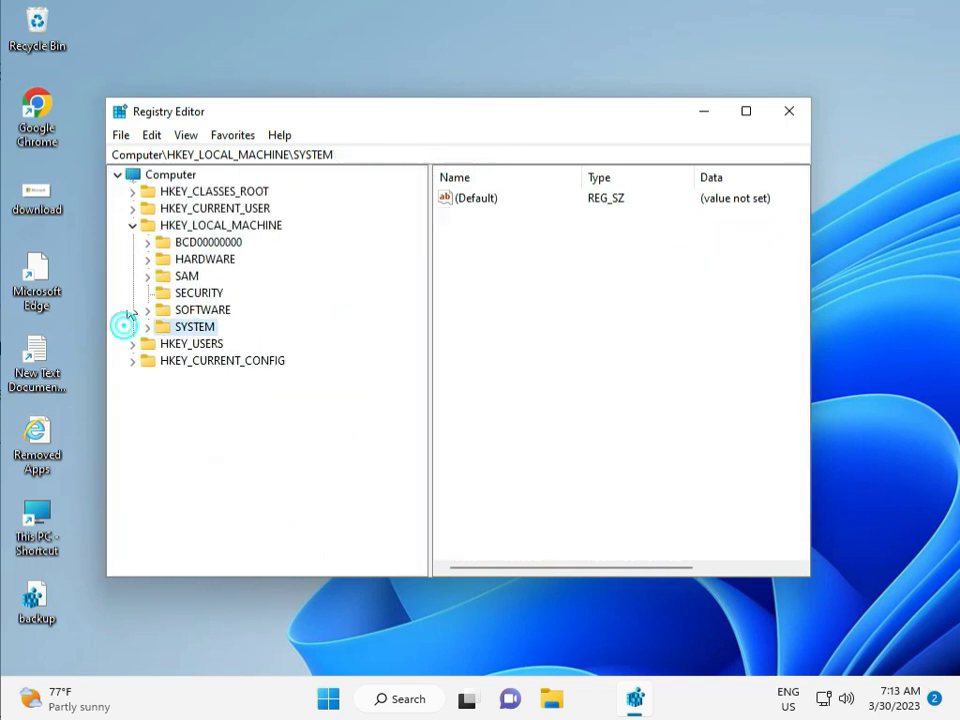
{"action": "left_click", "coordinate": [135, 226]}
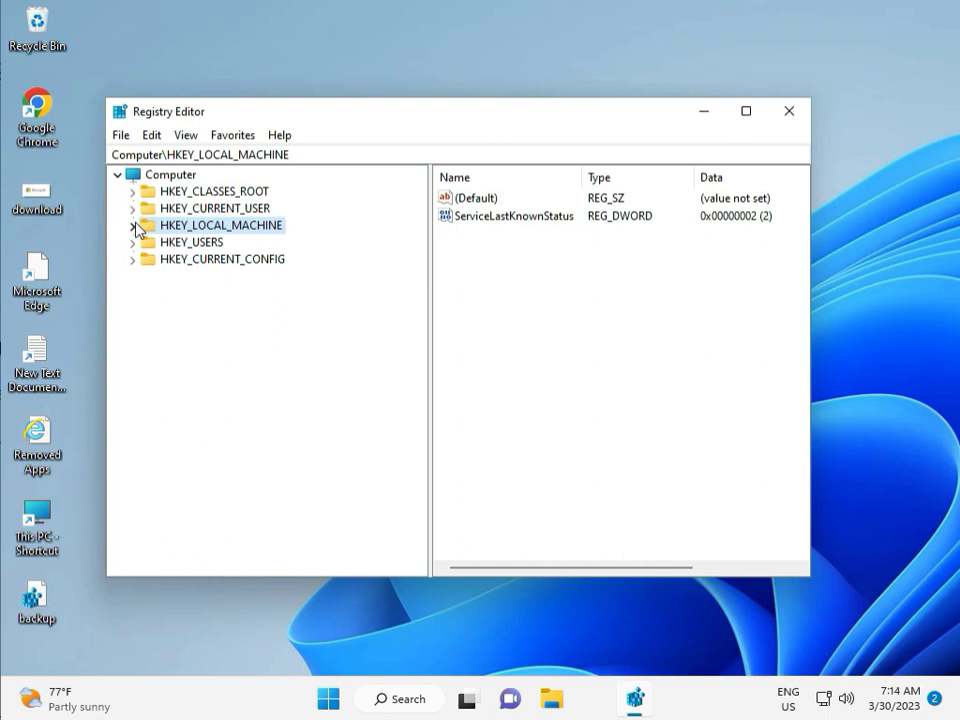
{"action": "left_click", "coordinate": [134, 226]}
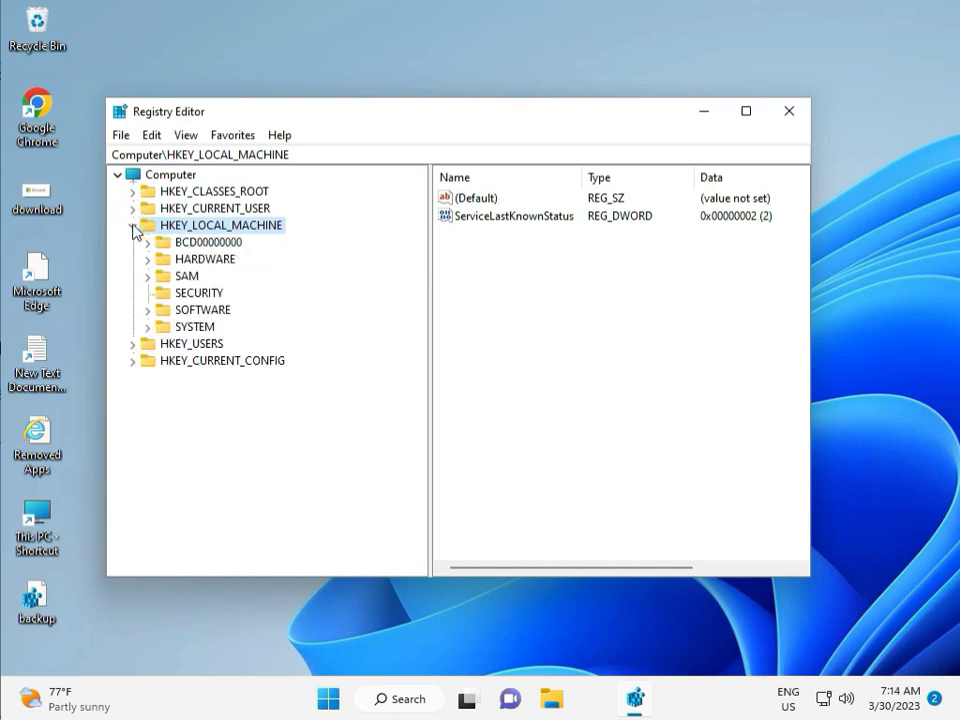
{"action": "left_click", "coordinate": [148, 310]}
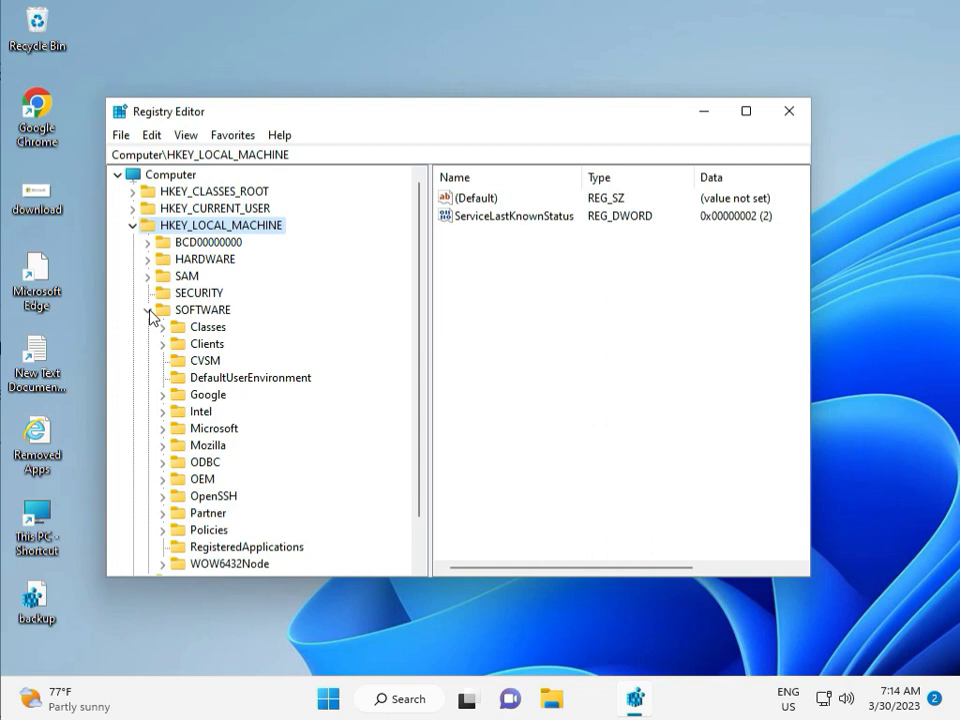
{"action": "scroll", "coordinate": [193, 395], "scroll_direction": "down", "scroll_amount": 1}
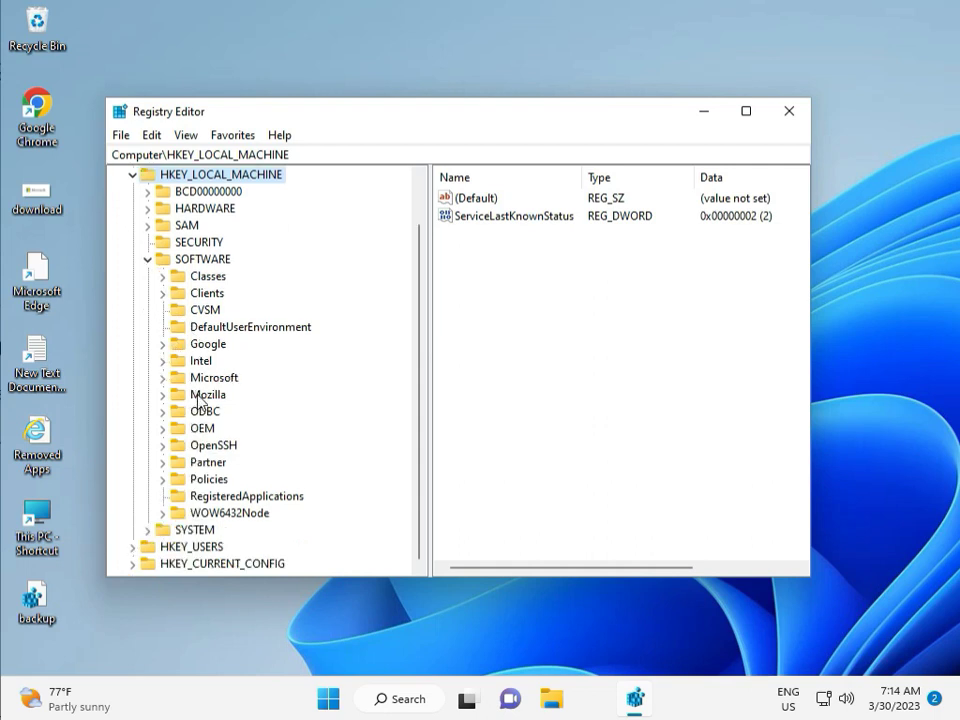
{"action": "left_click", "coordinate": [164, 480]}
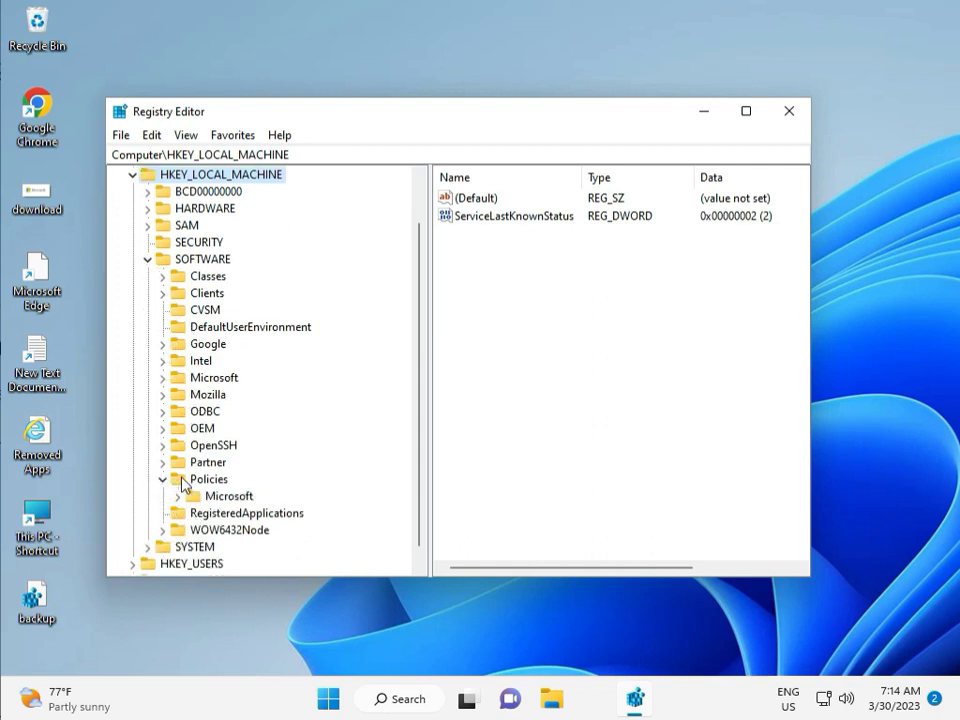
{"action": "left_click", "coordinate": [180, 497]}
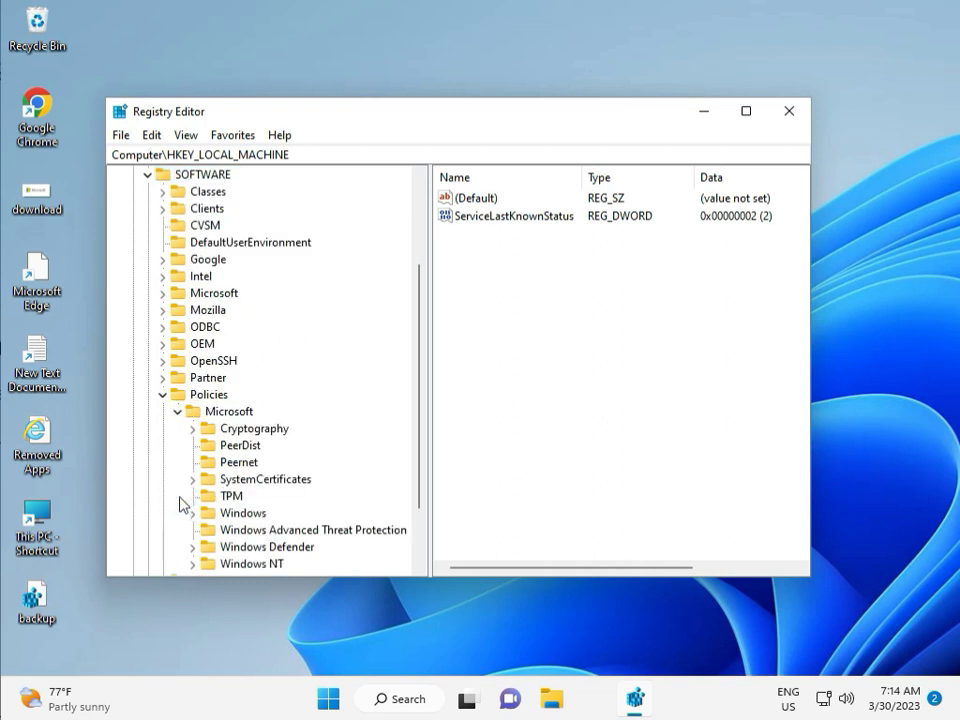
{"action": "scroll", "coordinate": [222, 494], "scroll_direction": "down", "scroll_amount": 2}
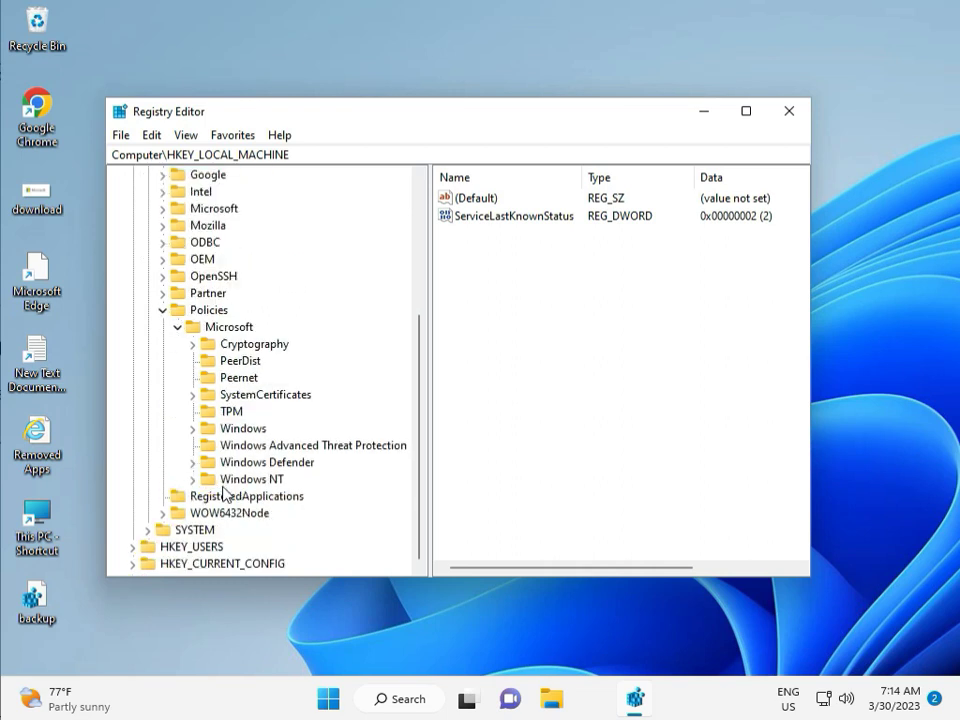
{"action": "left_click", "coordinate": [194, 429]}
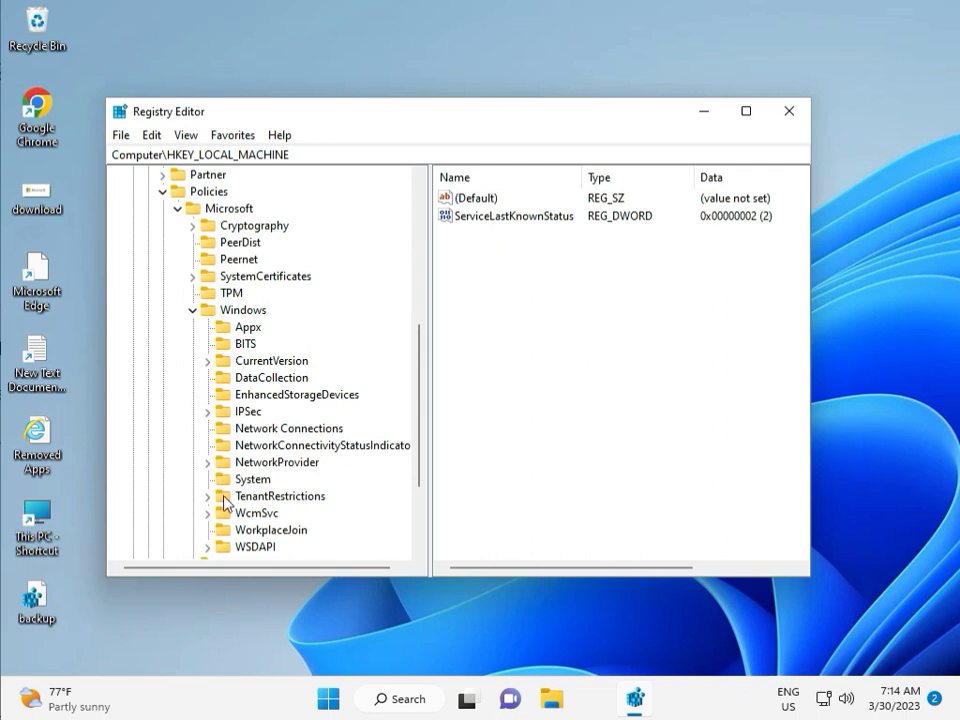
{"action": "scroll", "coordinate": [225, 535], "scroll_direction": "down", "scroll_amount": 1}
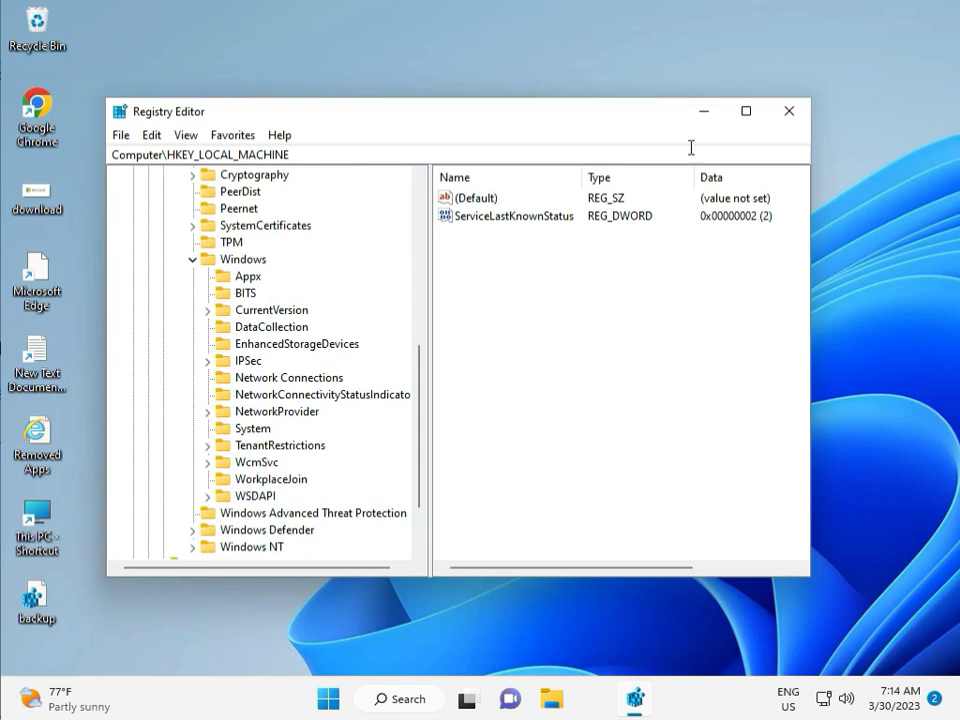
Step: Close Registry Editor and launch Command Prompt as administrator from a cmd Start search
{"action": "left_click", "coordinate": [789, 111]}
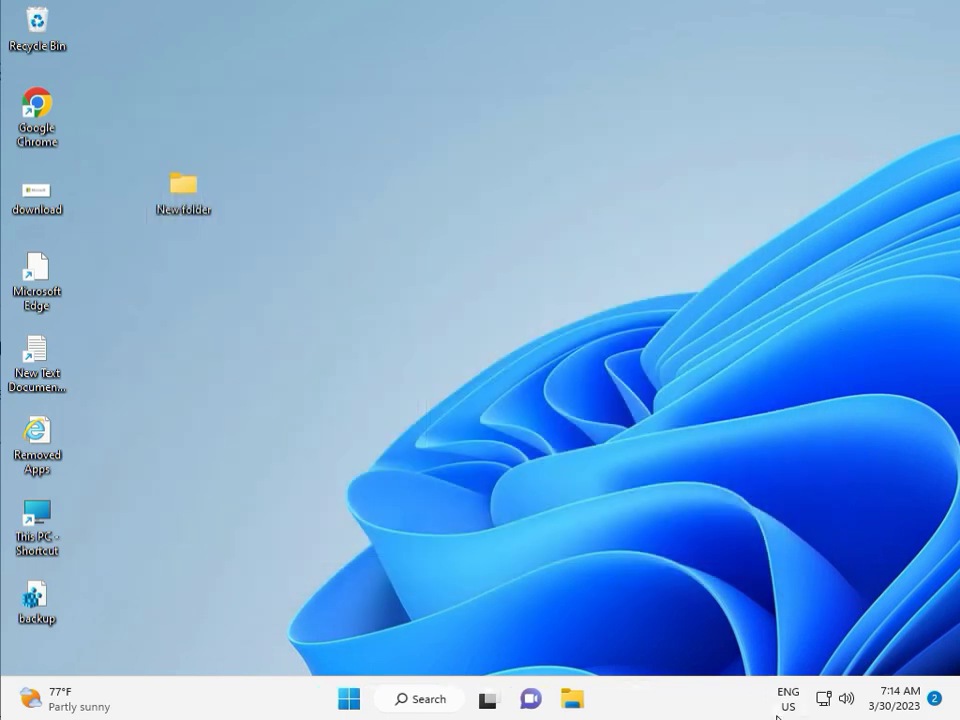
{"action": "left_click", "coordinate": [292, 446]}
{"action": "key", "text": "super"}
{"action": "type", "text": "cmd"}
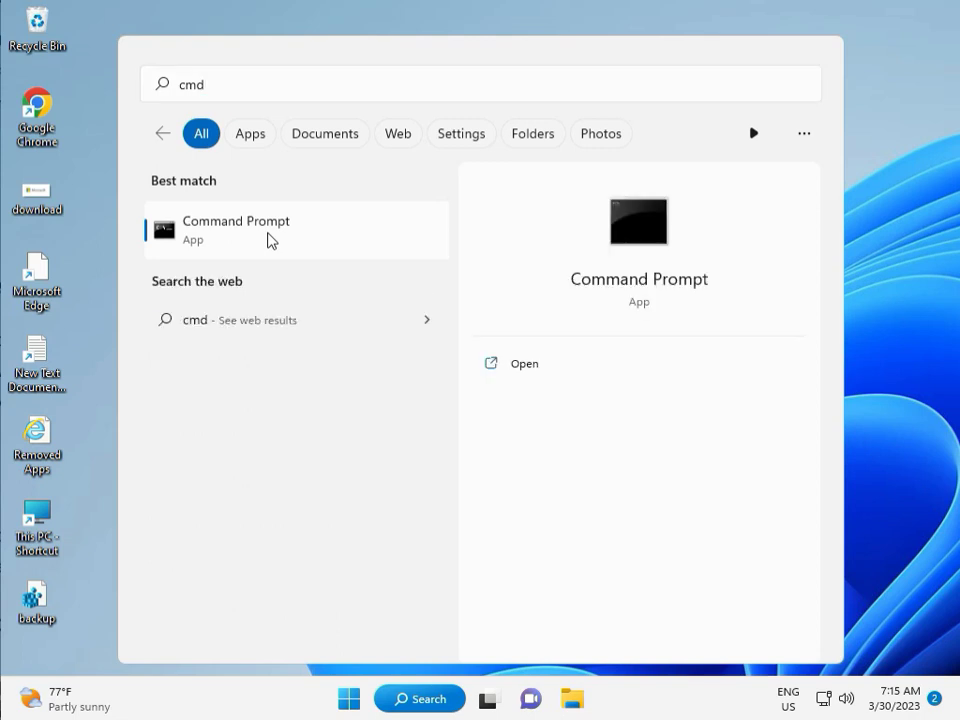
{"action": "left_click", "coordinate": [512, 395]}
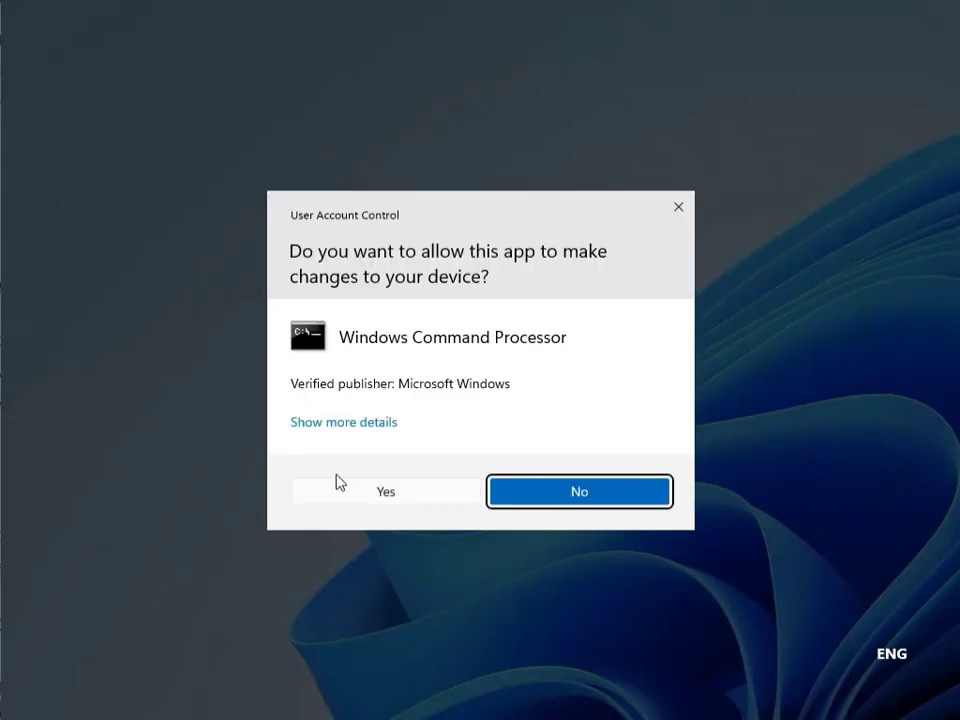
{"action": "left_click", "coordinate": [354, 488]}
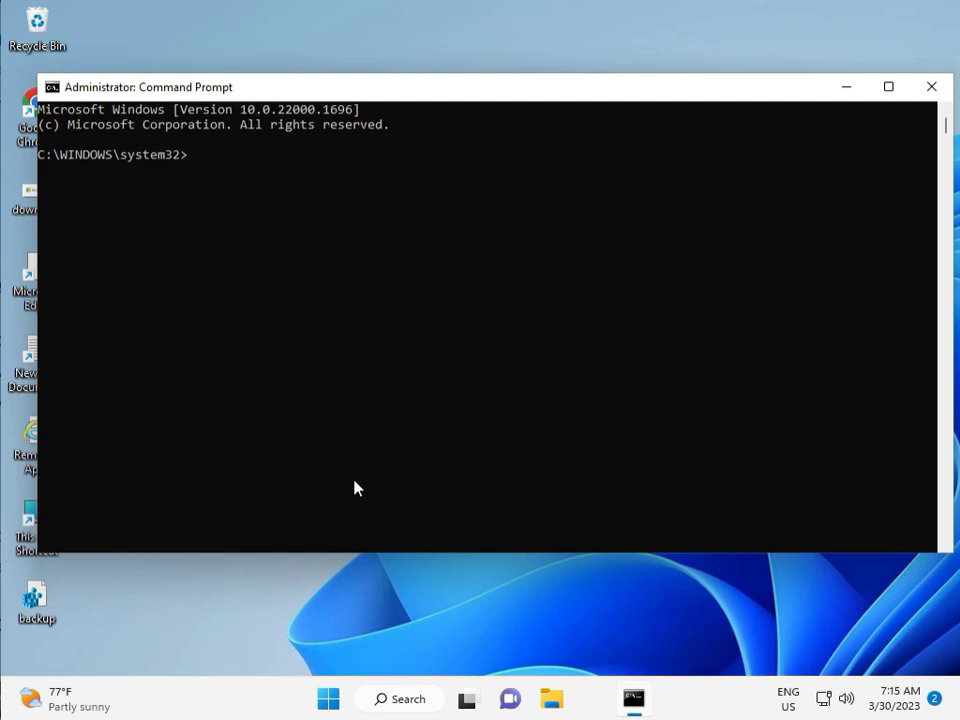
Step: Schedule chkdsk /f /r for the next restart by answering Y, then close the console
{"action": "type", "text": "ch"}
{"action": "type", "text": "kd"}
{"action": "type", "text": "sk"}
{"action": "type", "text": " /"}
{"action": "type", "text": "f"}
{"action": "type", "text": " /"}
{"action": "type", "text": "r"}
{"action": "key", "text": "Return"}
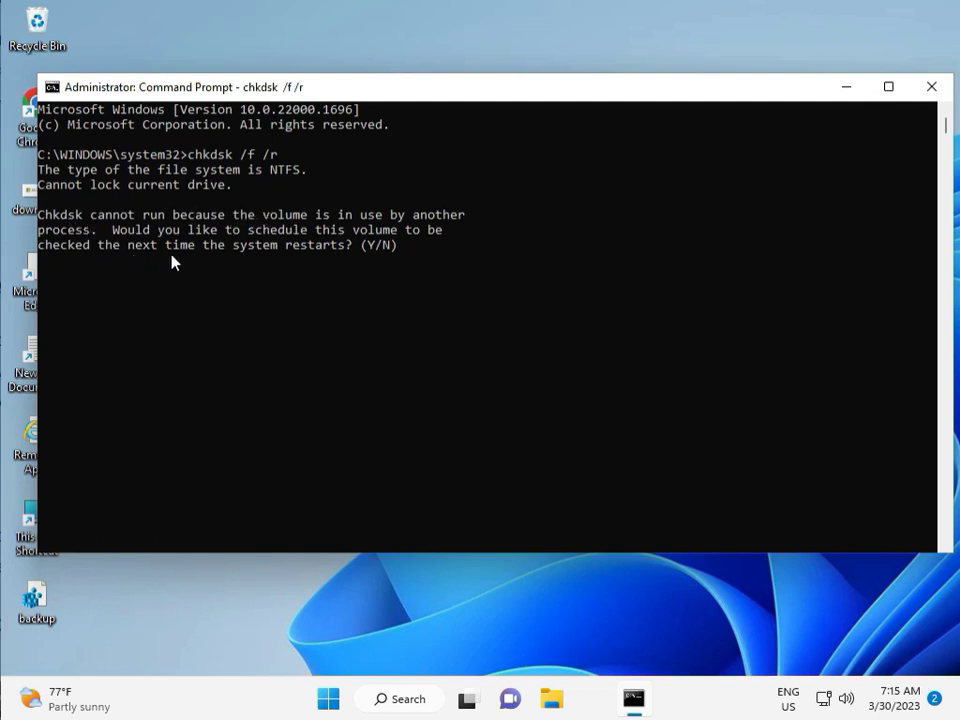
{"action": "type", "text": "y"}
{"action": "key", "text": "Return"}
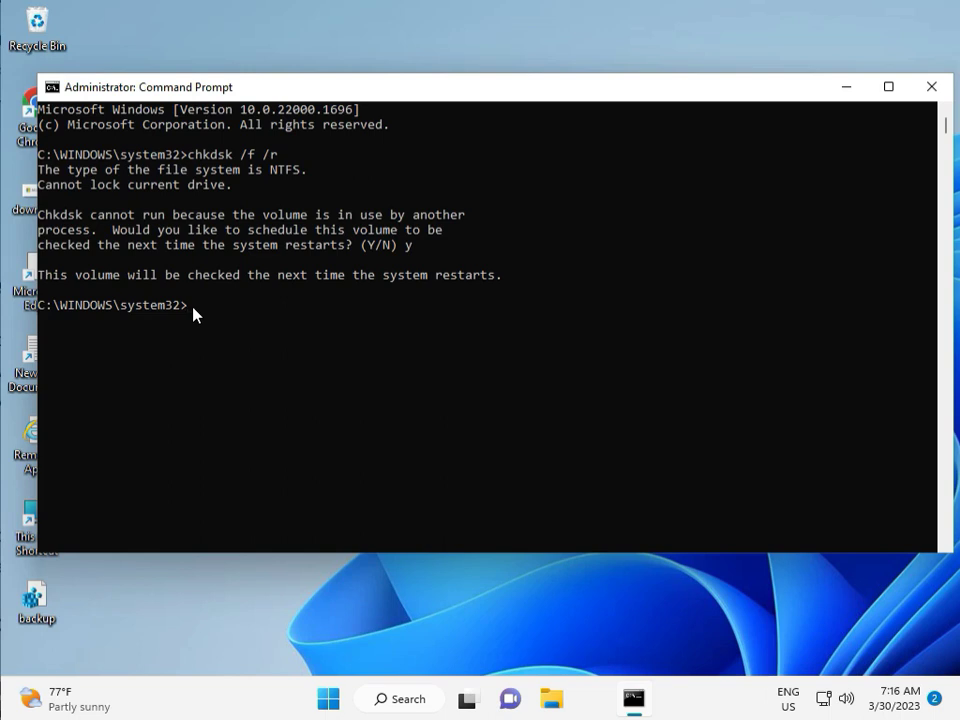
{"action": "left_click", "coordinate": [931, 90]}
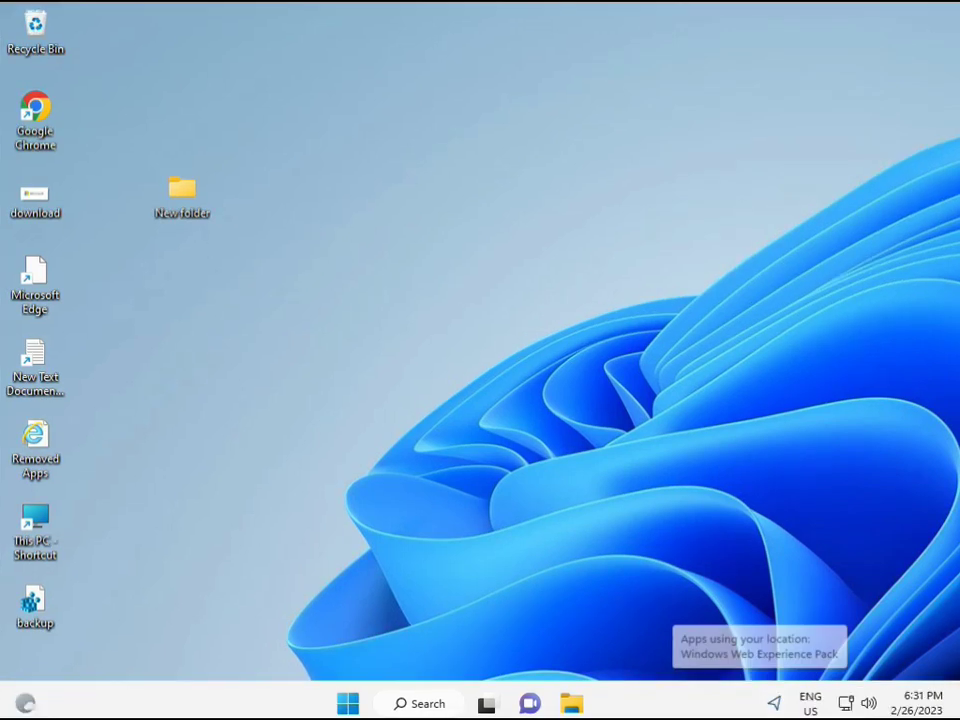
Step: Search Start for cmd and launch Command Prompt as administrator, approving the UAC prompt
{"action": "left_click", "coordinate": [347, 703]}
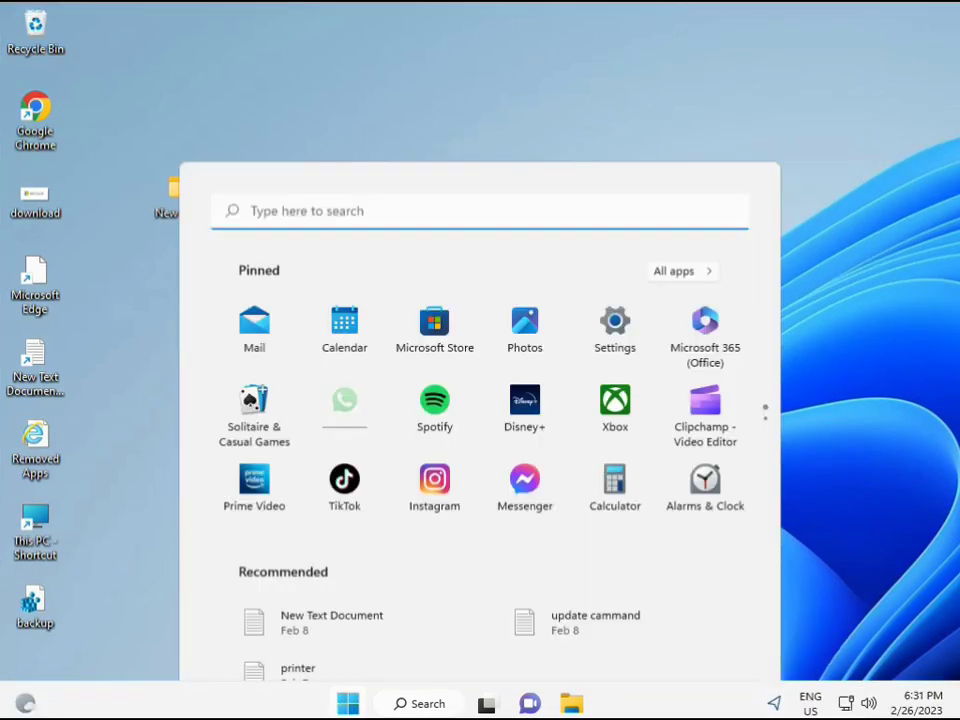
{"action": "left_click", "coordinate": [392, 705]}
{"action": "type", "text": "cmd"}
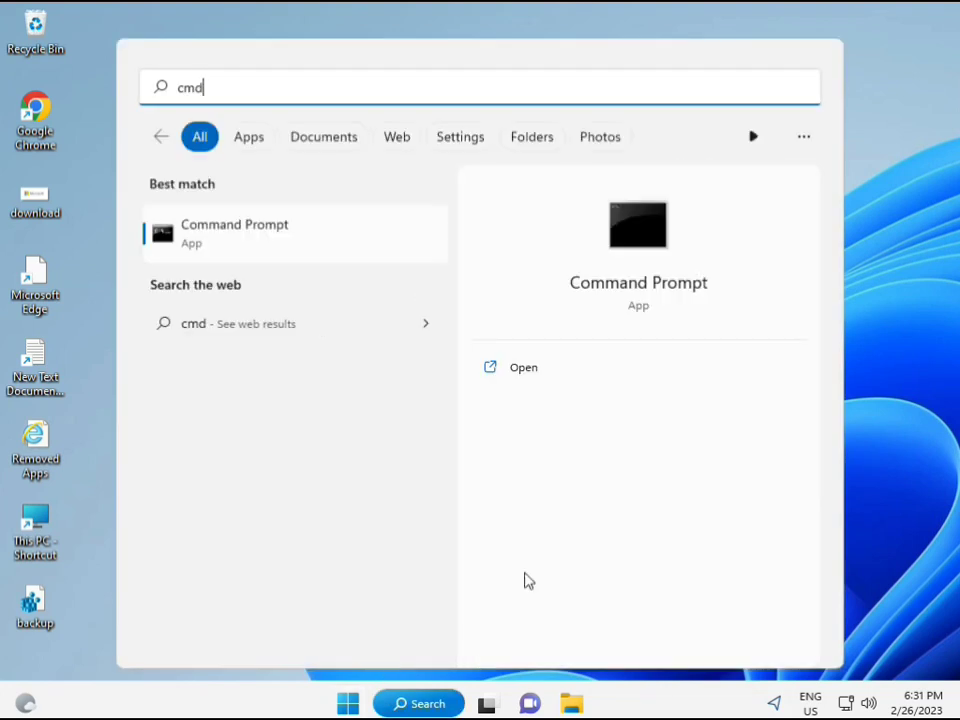
{"action": "left_click", "coordinate": [213, 235]}
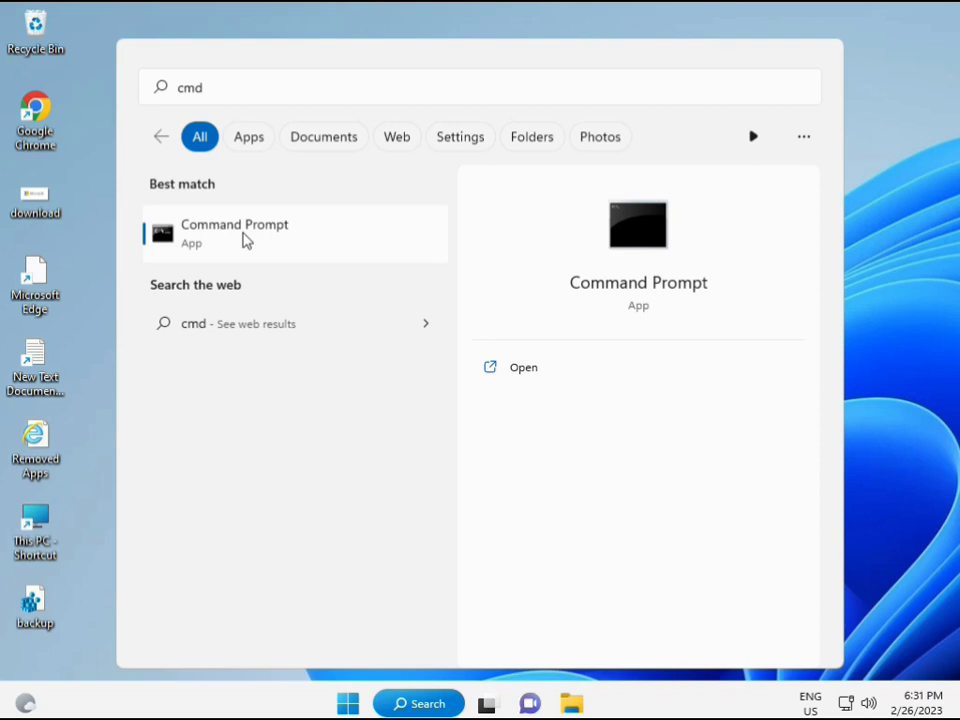
{"action": "right_click", "coordinate": [245, 238]}
{"action": "left_click", "coordinate": [296, 259]}
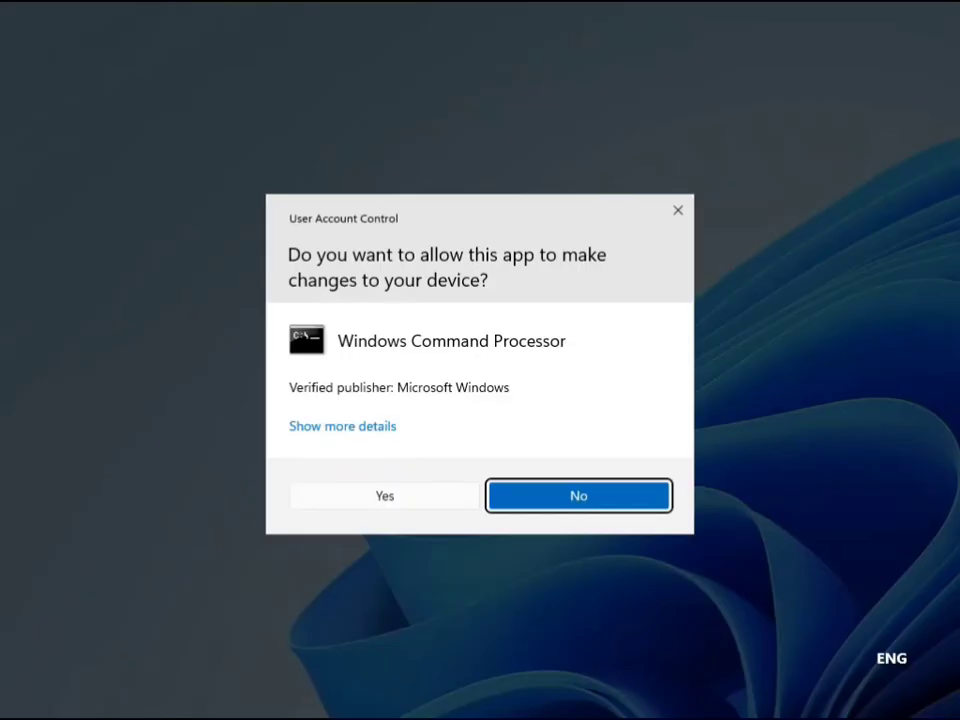
{"action": "left_click", "coordinate": [395, 492]}
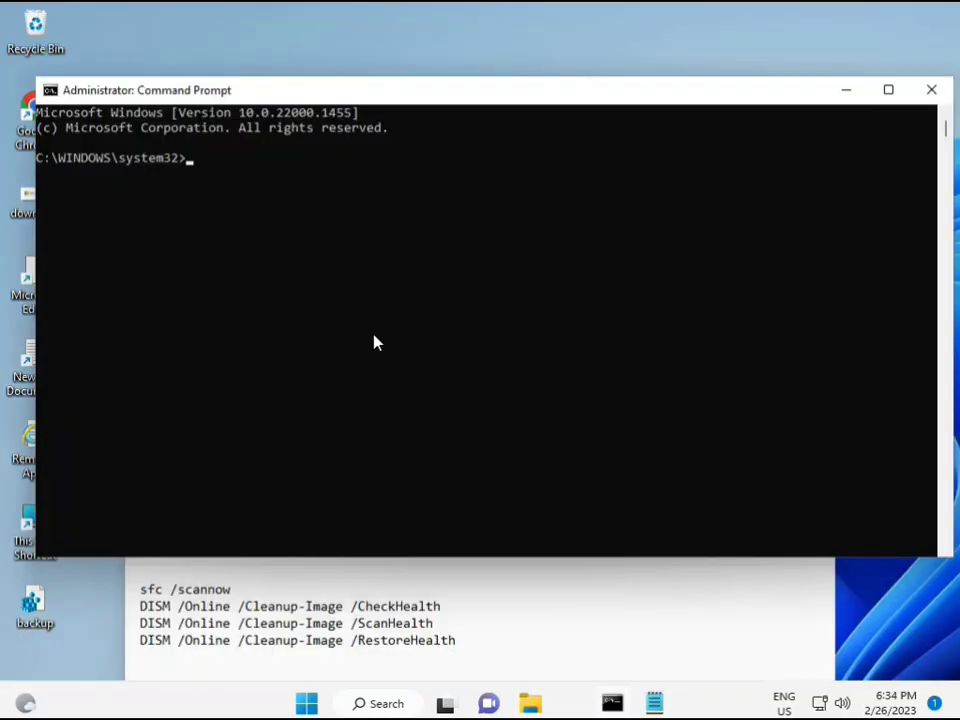
Step: Run sfc /scannow in the administrator console to verify system files
{"action": "left_click", "coordinate": [190, 157]}
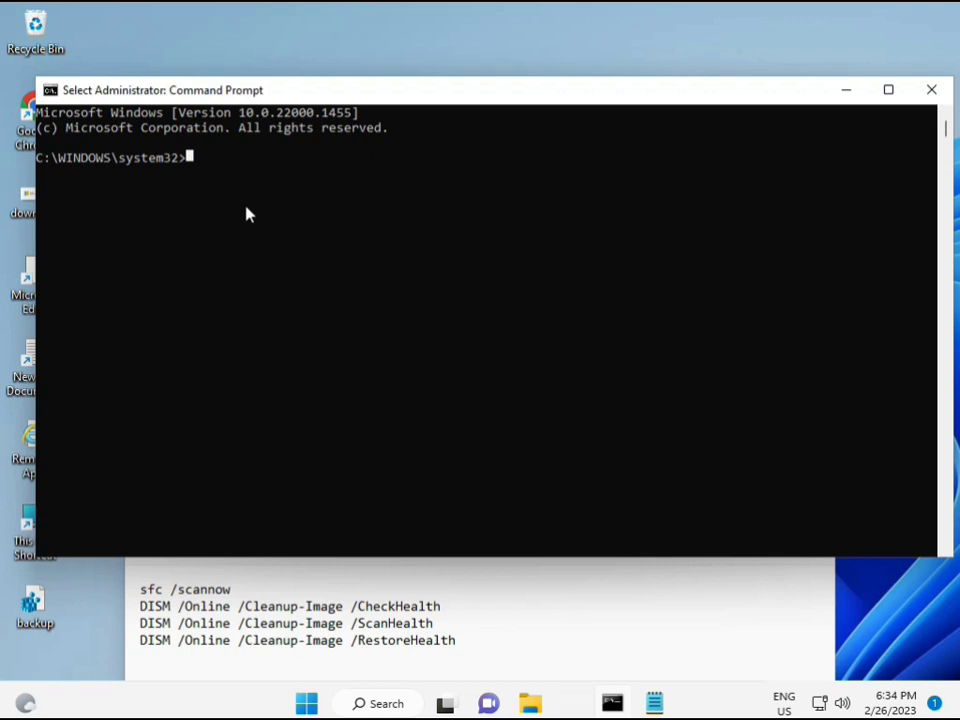
{"action": "type", "text": "sca"}
{"action": "key", "text": "BackSpace"}
{"action": "key", "text": "BackSpace"}
{"action": "key", "text": "BackSpace"}
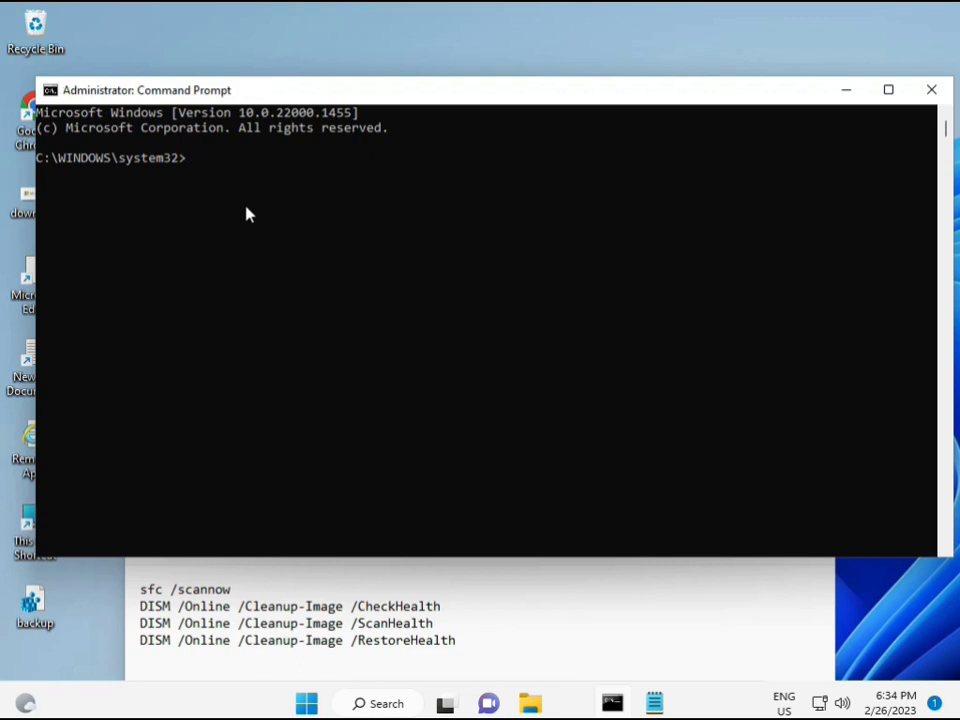
{"action": "type", "text": "sfc"}
{"action": "type", "text": " /scanno"}
{"action": "type", "text": "w"}
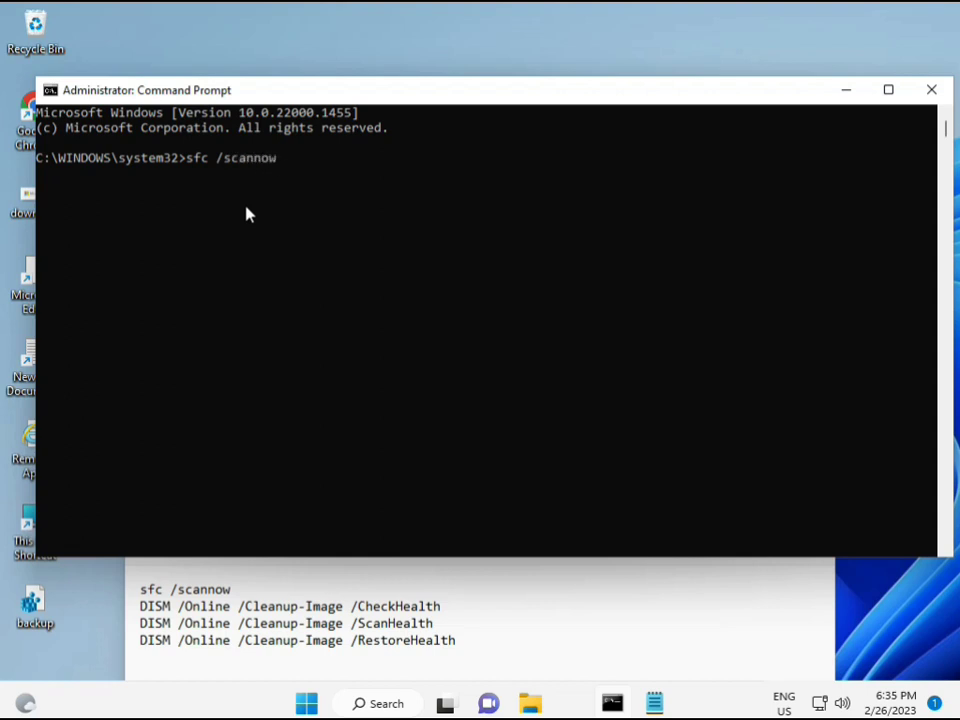
{"action": "key", "text": "Return"}
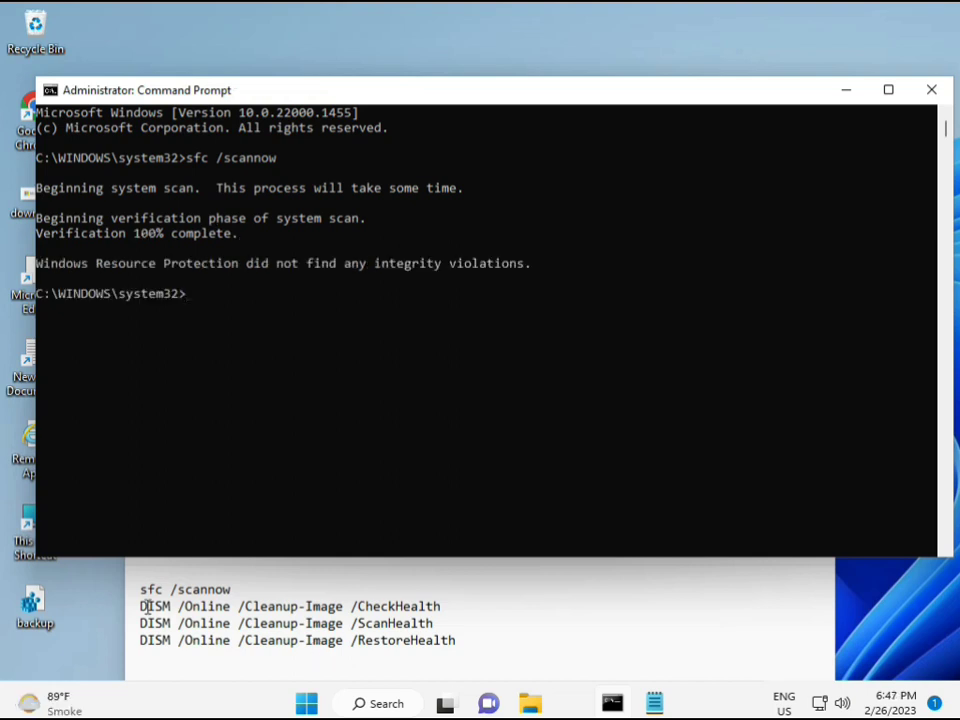
Step: Copy the DISM /Online /Cleanup-Image /CheckHealth line from the Notepad notes
{"action": "left_click", "coordinate": [145, 605]}
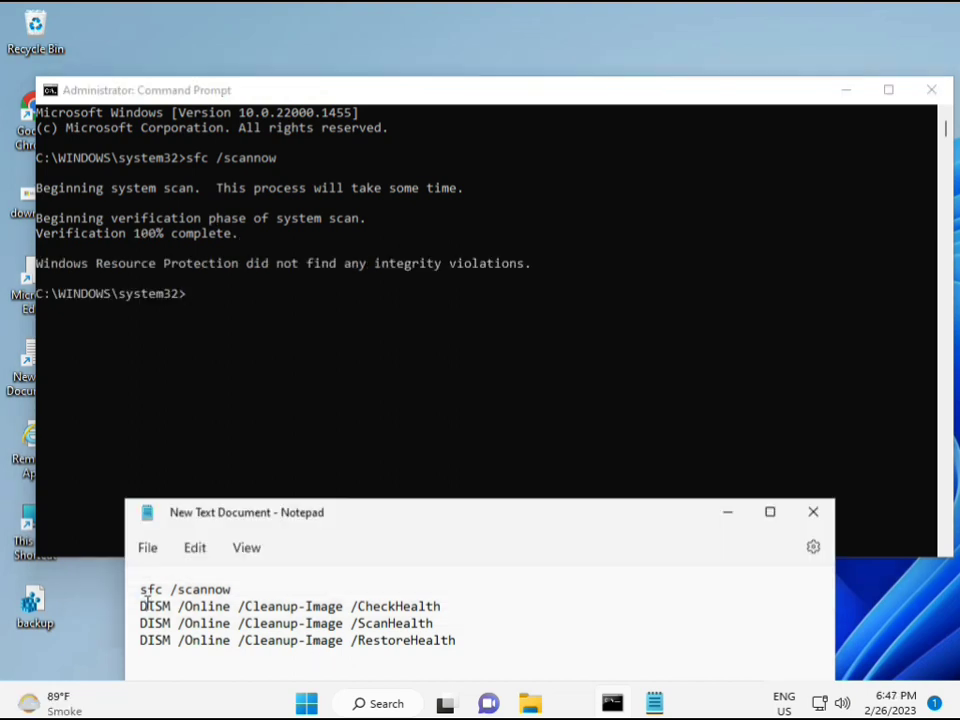
{"action": "left_click_drag", "start_coordinate": [141, 606], "coordinate": [450, 606]}
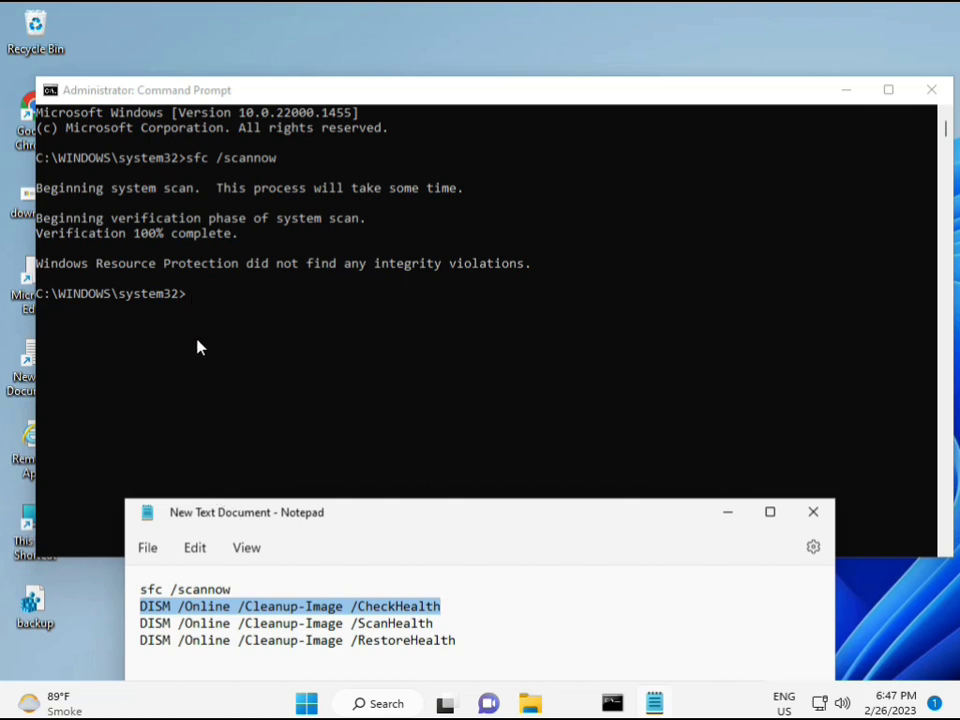
{"action": "right_click", "coordinate": [255, 607]}
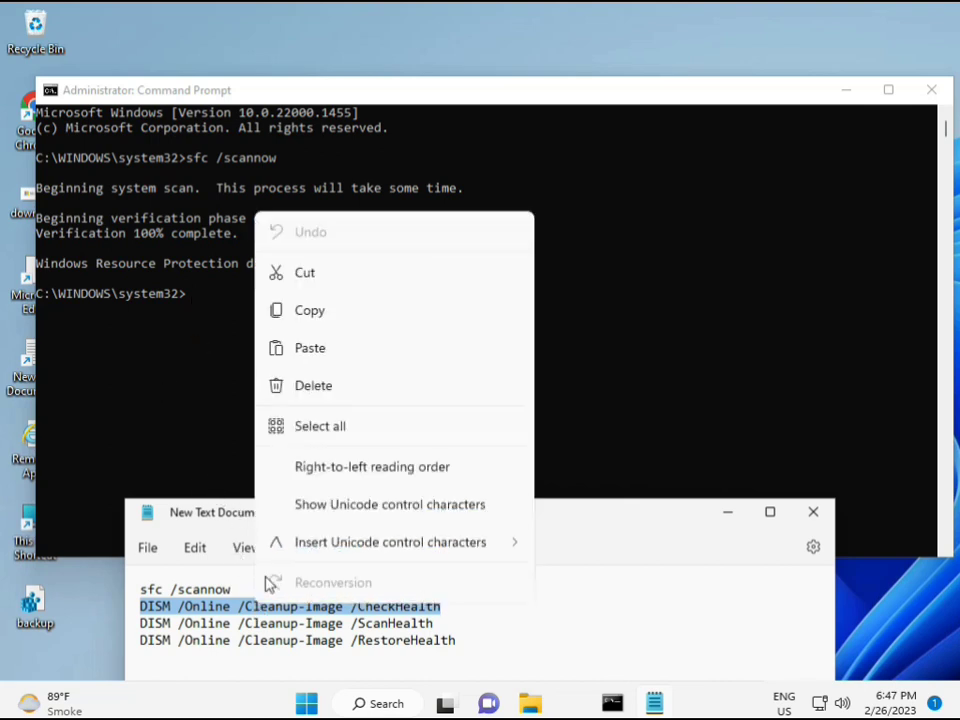
{"action": "left_click", "coordinate": [302, 312]}
Step: Paste the DISM CheckHealth command into Command Prompt and run it
{"action": "left_click", "coordinate": [195, 303]}
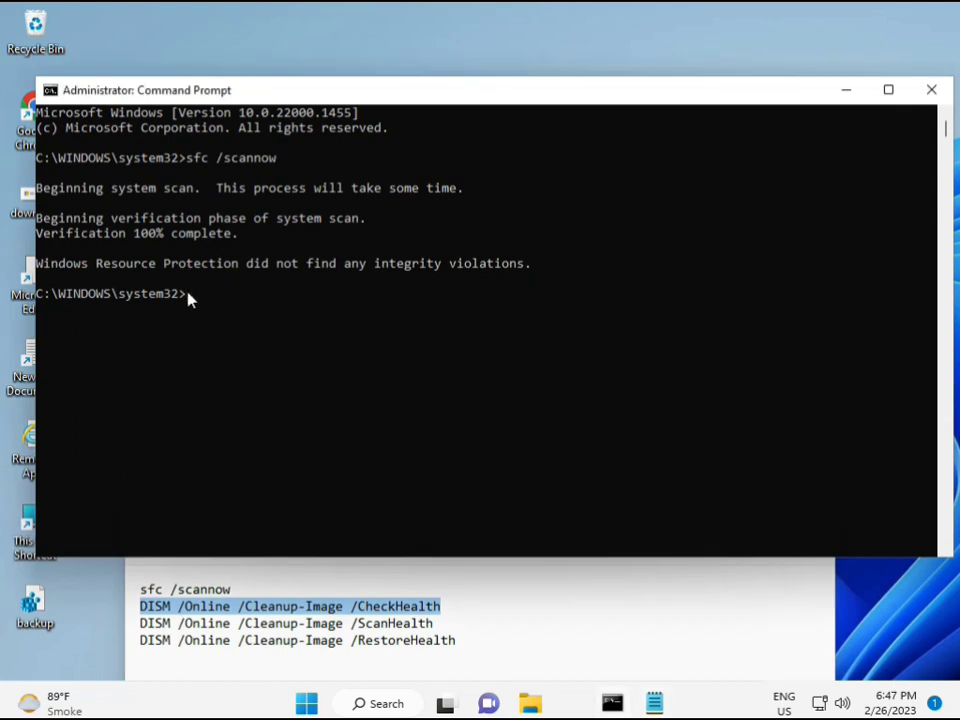
{"action": "right_click", "coordinate": [77, 94]}
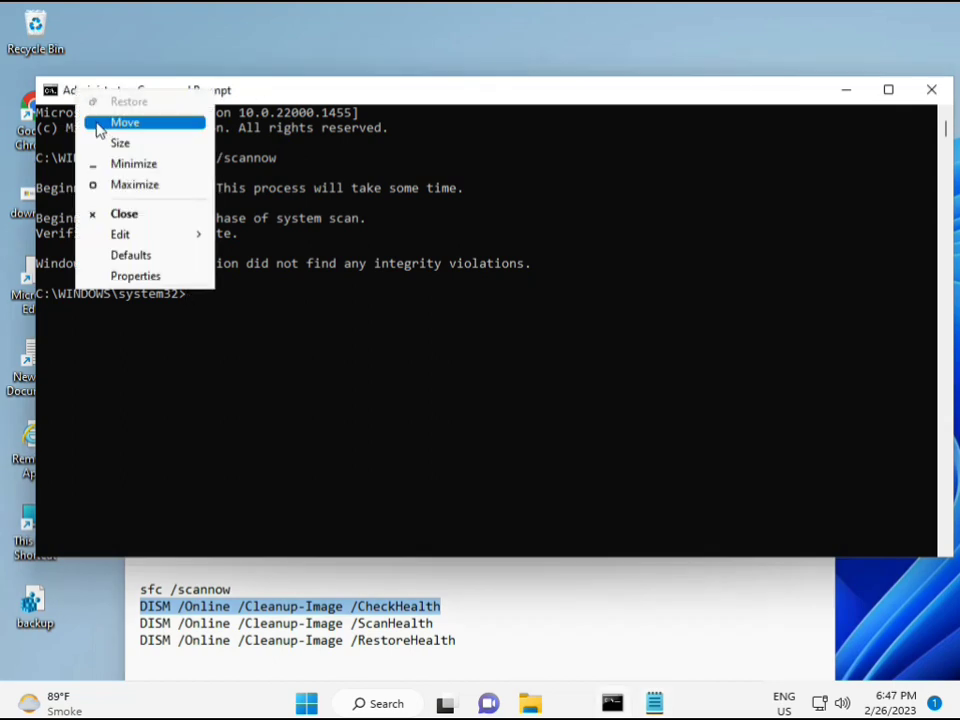
{"action": "mouse_move", "coordinate": [120, 234]}
{"action": "left_click", "coordinate": [256, 276]}
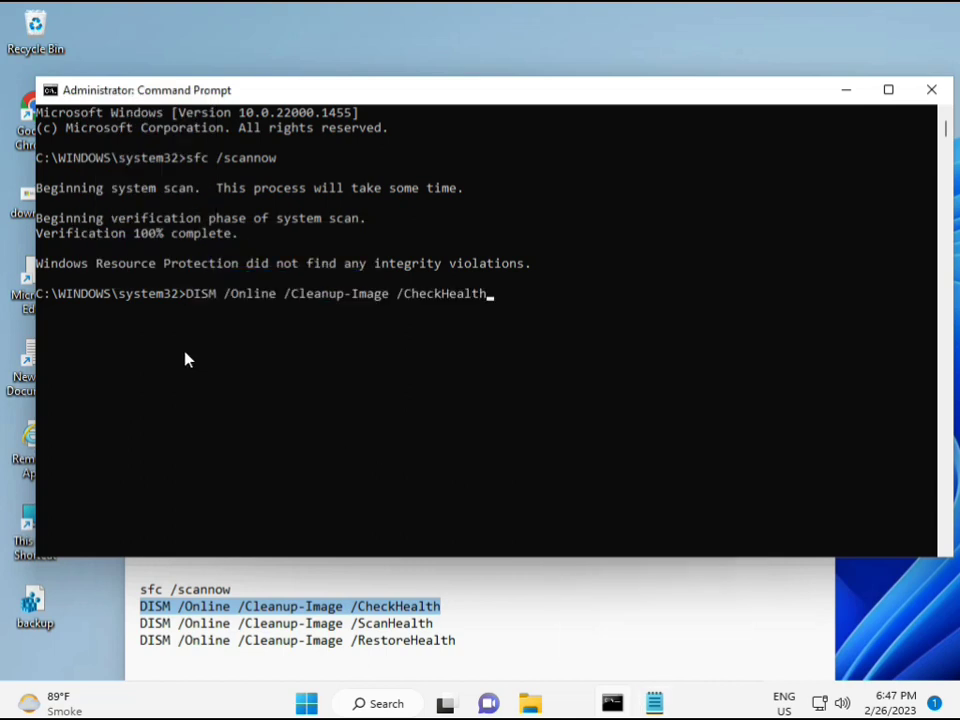
{"action": "left_click", "coordinate": [186, 298]}
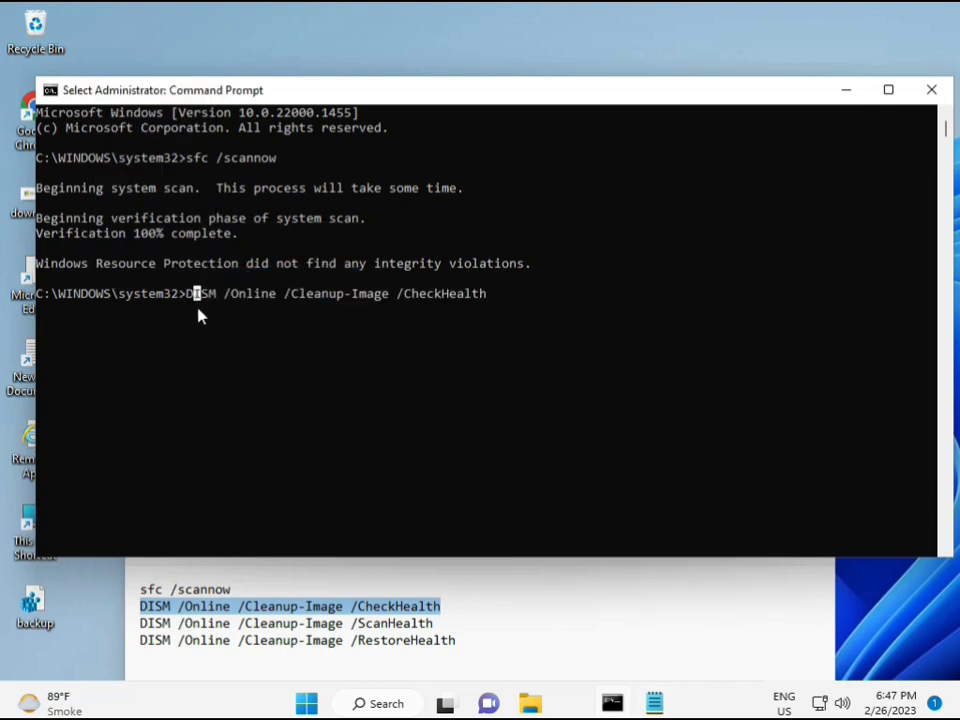
{"action": "key", "text": "Return"}
{"action": "key", "text": "Return"}
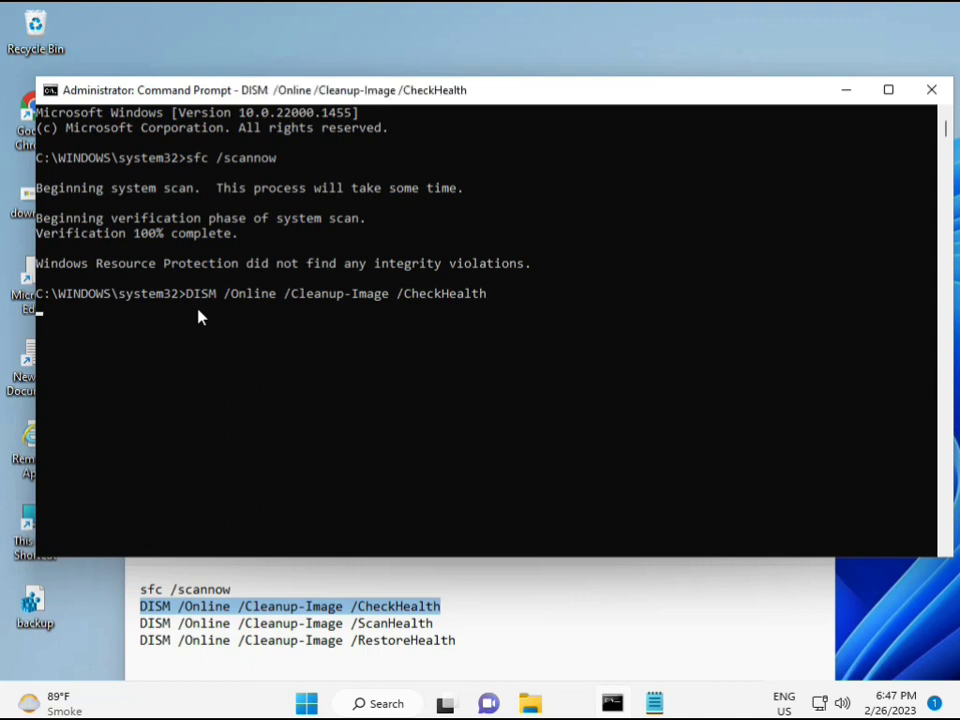